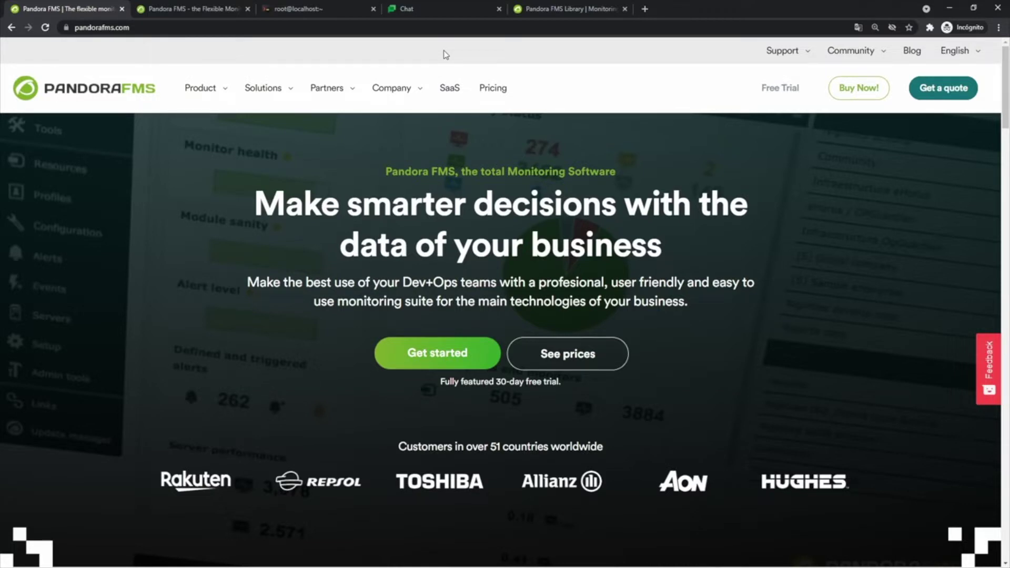
Switch to Google Chat and create a room named "Alerts Pandora FMS" without adding any people.
{"action": "left_click", "coordinate": [437, 10]}
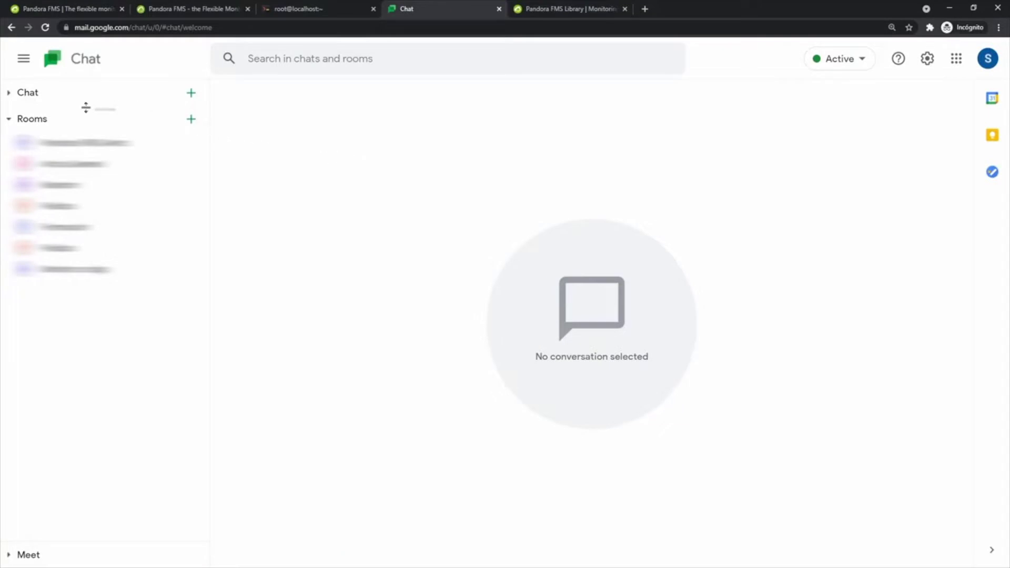
{"action": "left_click", "coordinate": [9, 121]}
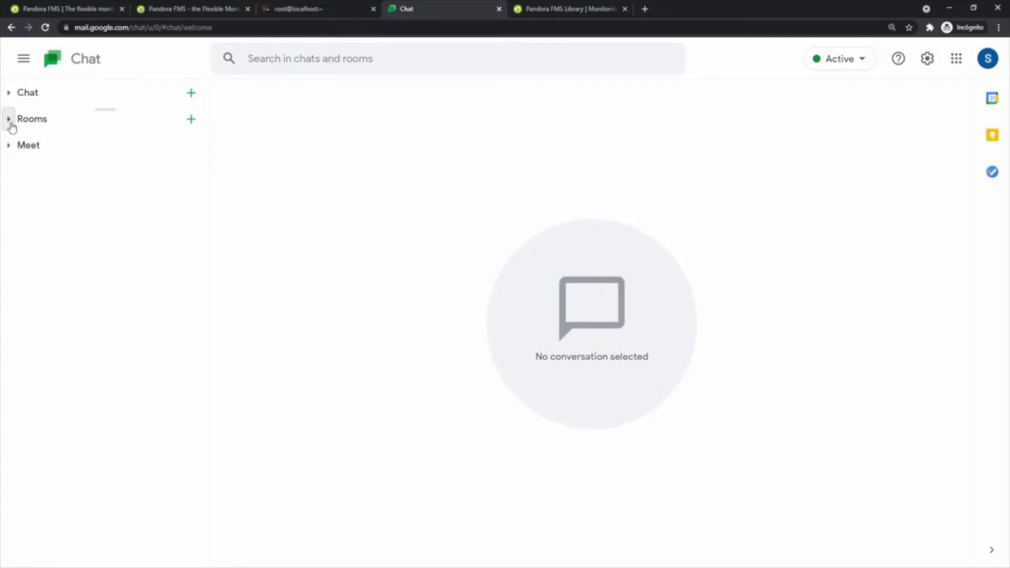
{"action": "left_click", "coordinate": [9, 120]}
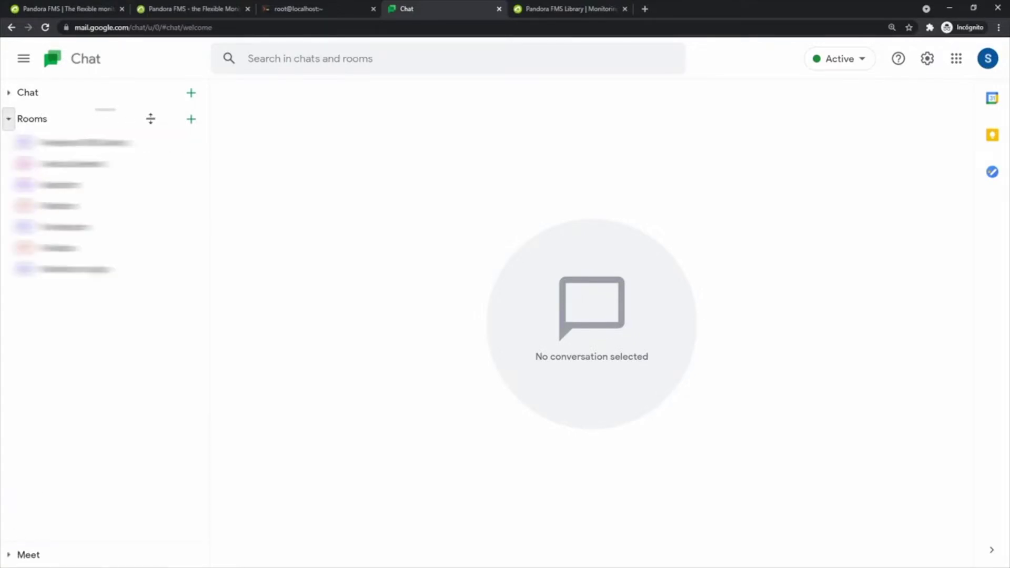
{"action": "left_click", "coordinate": [191, 120]}
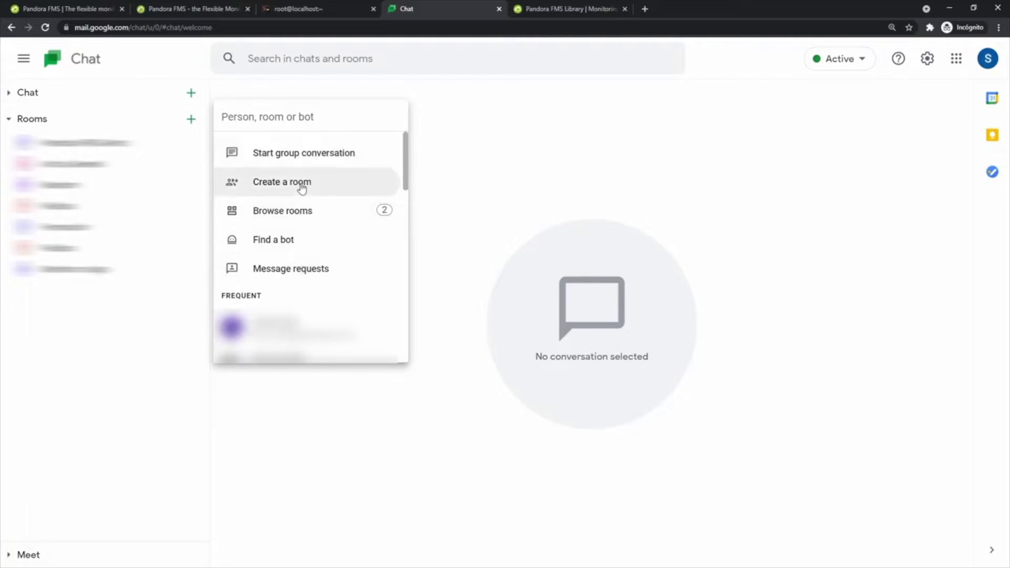
{"action": "left_click", "coordinate": [270, 185]}
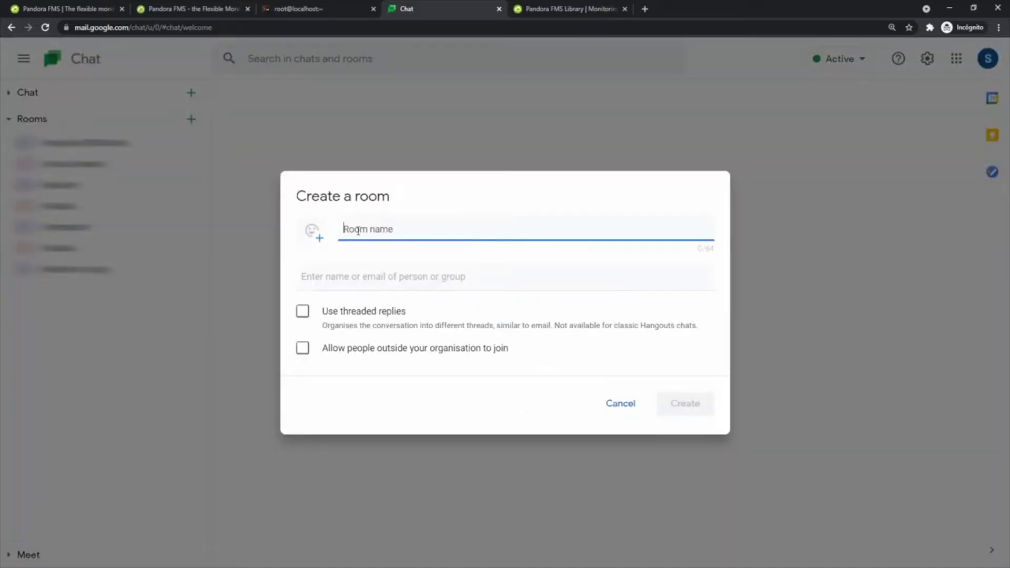
{"action": "type", "text": "Ale"}
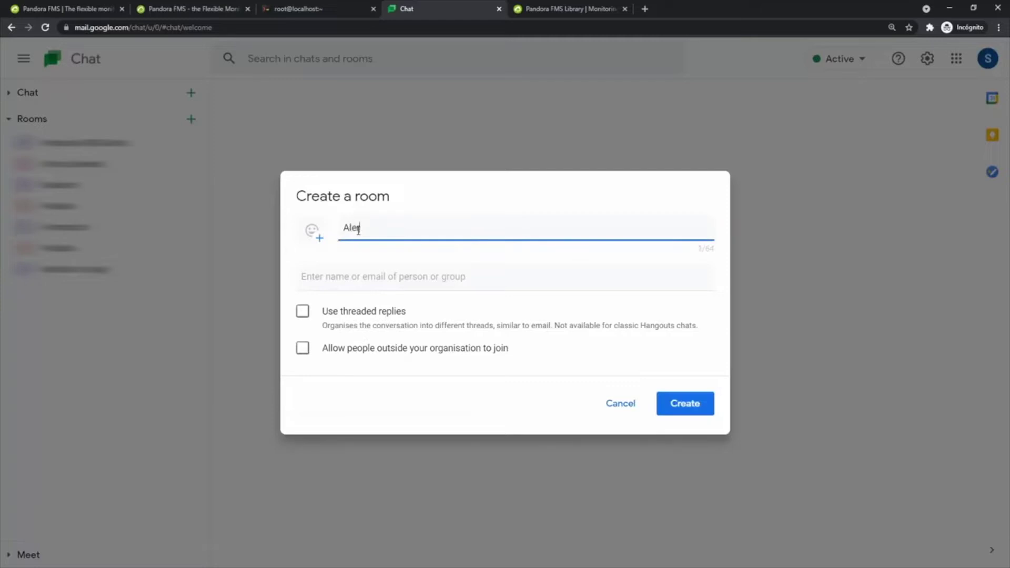
{"action": "type", "text": "rts Pandora FMS"}
{"action": "left_click", "coordinate": [381, 274]}
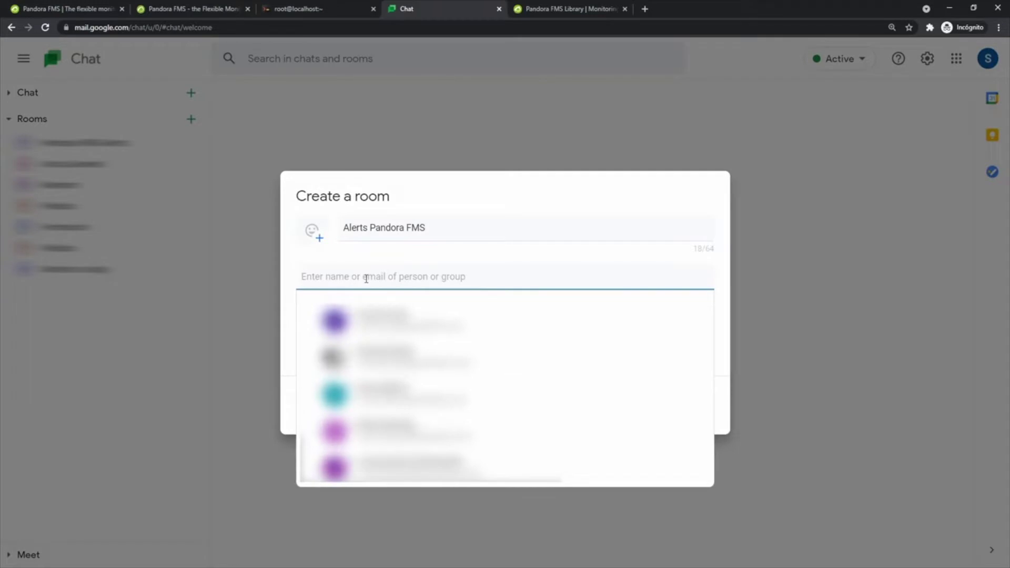
{"action": "left_click", "coordinate": [402, 266]}
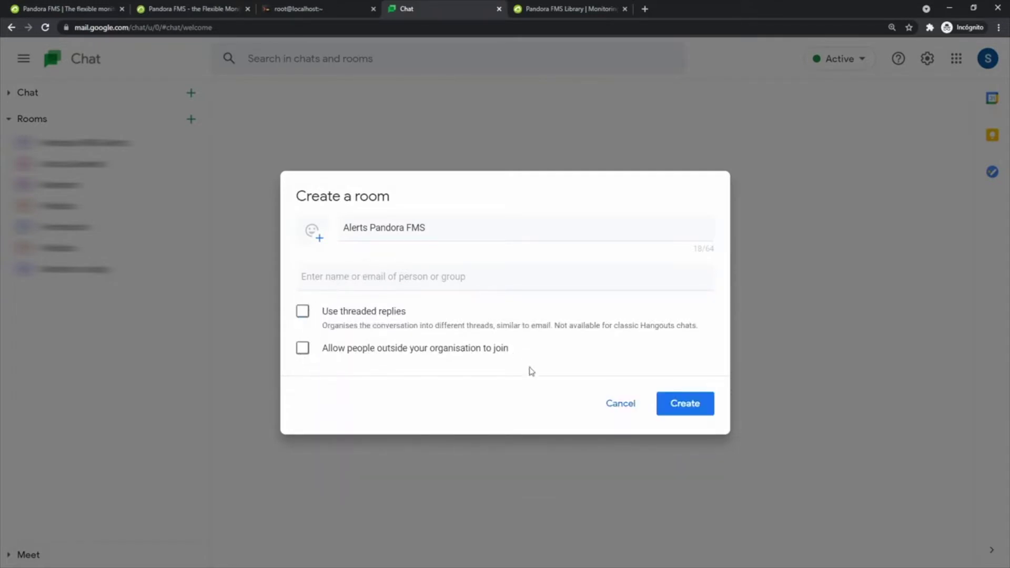
{"action": "left_click", "coordinate": [684, 404]}
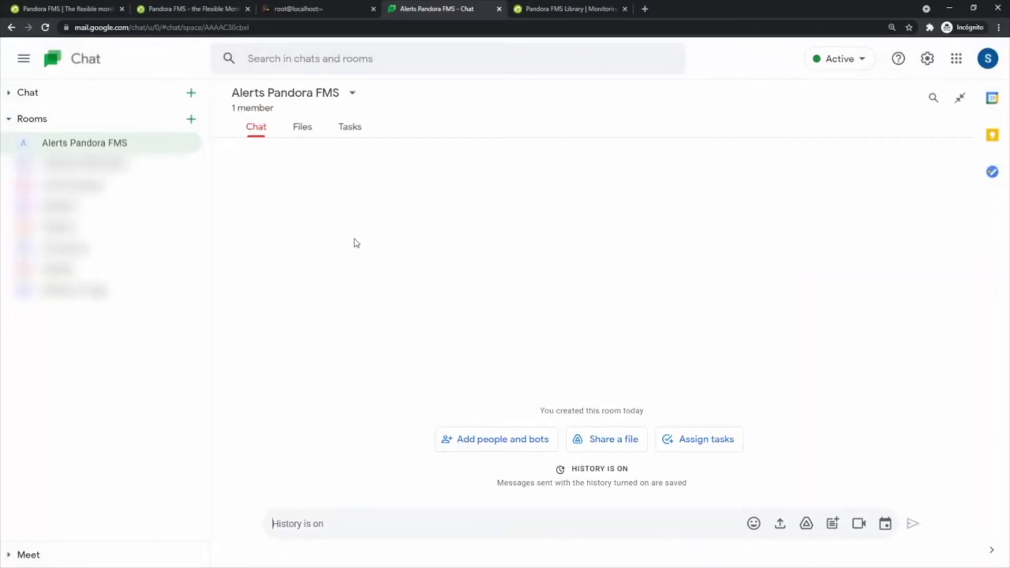
Add an incoming webhook named "Alerts Pandora" to the Alerts Pandora FMS room, leaving the avatar URL empty.
{"action": "left_click", "coordinate": [351, 97]}
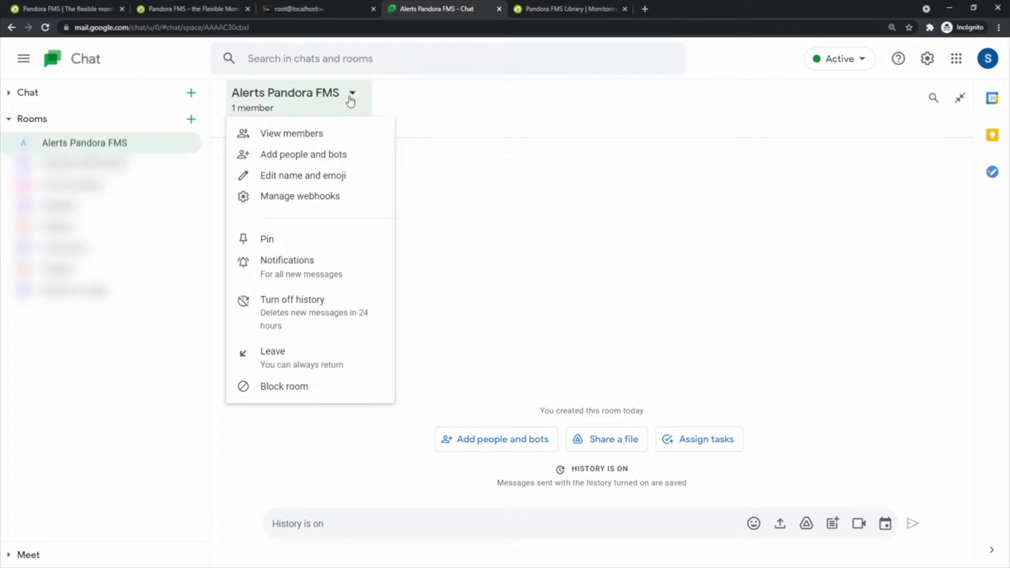
{"action": "left_click", "coordinate": [293, 198]}
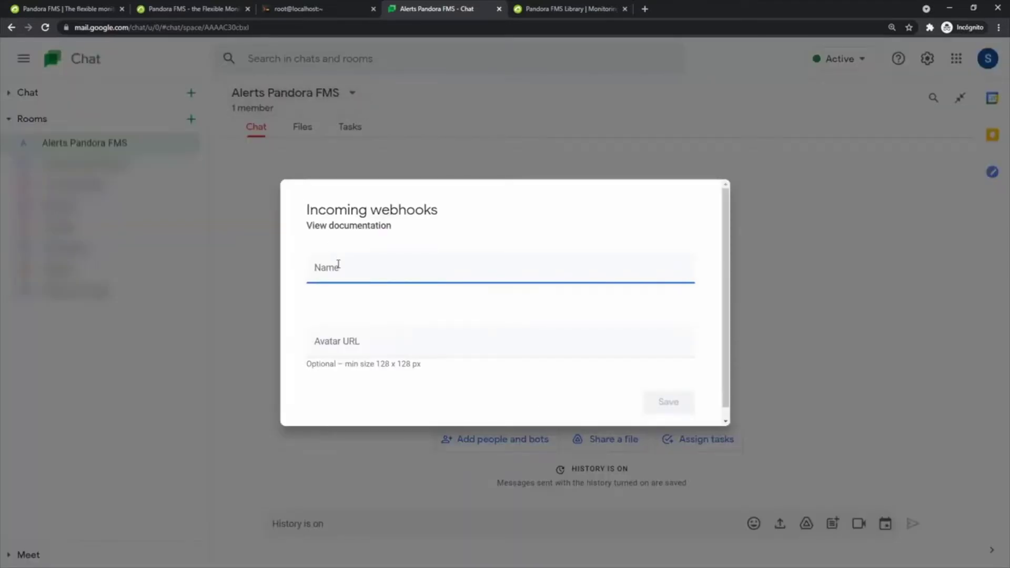
{"action": "type", "text": "Alerts"}
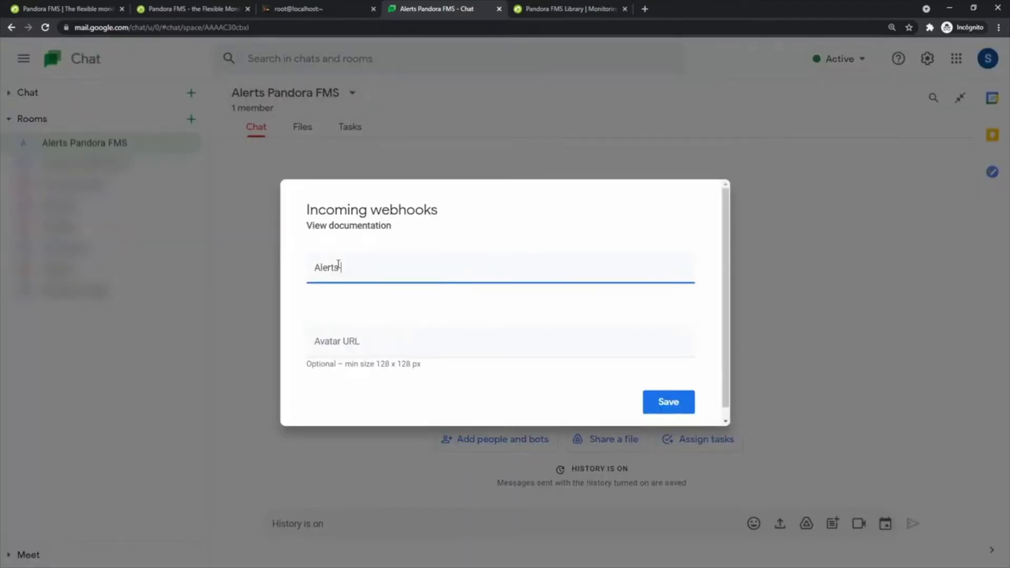
{"action": "type", "text": " Pandora"}
{"action": "left_click_drag", "start_coordinate": [389, 268], "coordinate": [322, 269]}
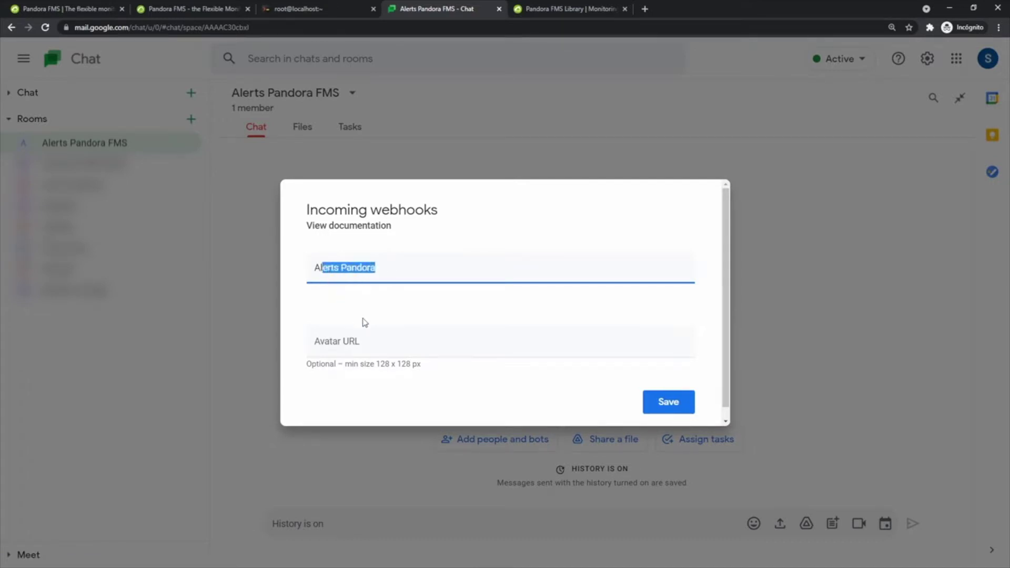
{"action": "left_click", "coordinate": [353, 342]}
{"action": "left_click", "coordinate": [367, 316]}
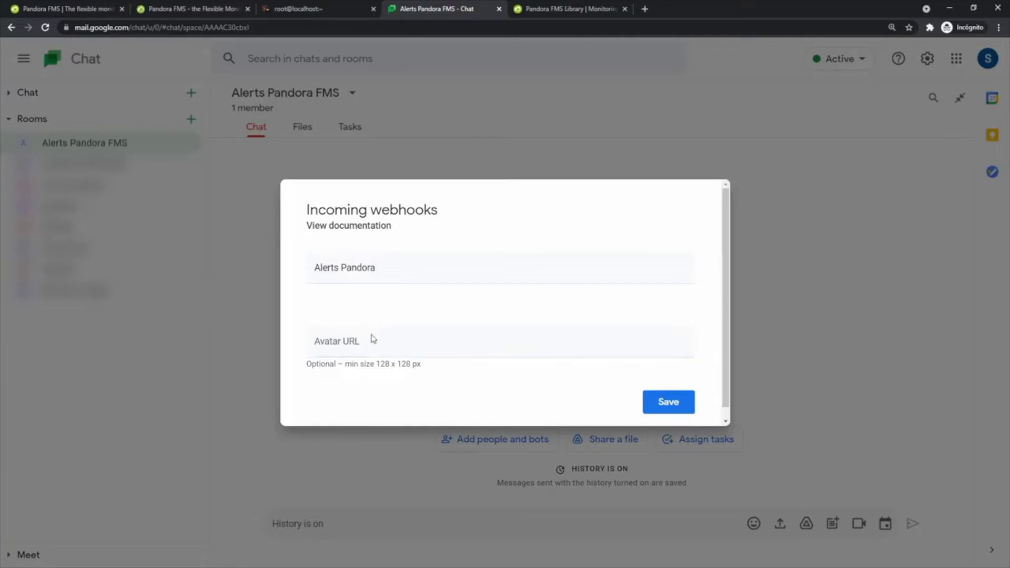
{"action": "left_click", "coordinate": [655, 404]}
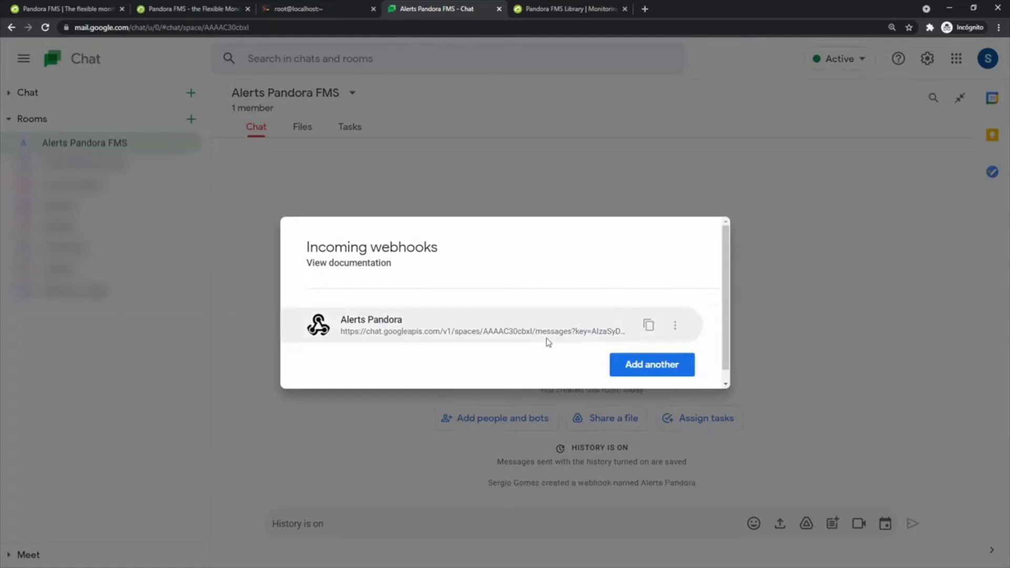
Copy the URL of the Alerts Pandora webhook and close the webhook dialog.
{"action": "triple_click", "coordinate": [546, 335]}
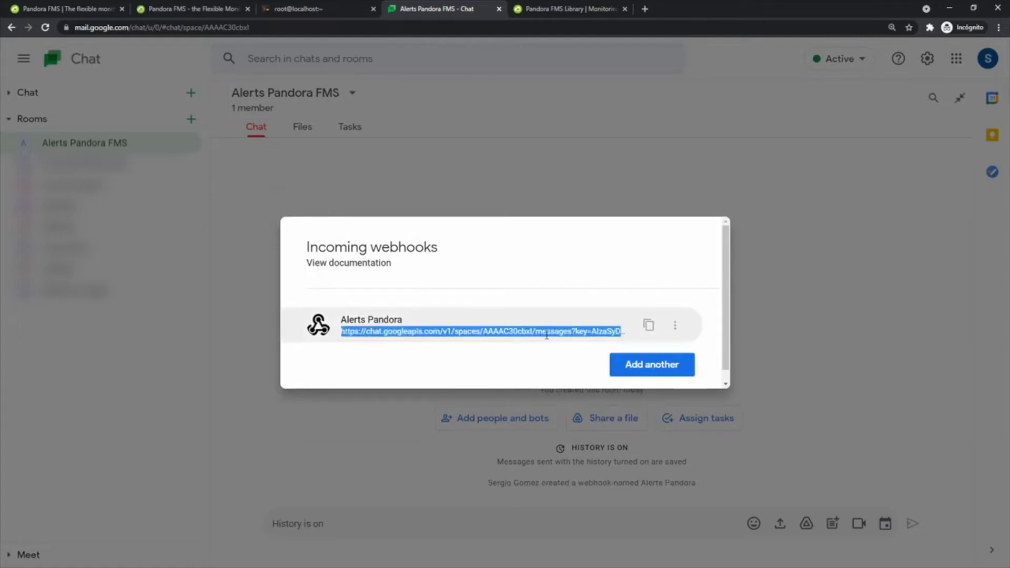
{"action": "left_click", "coordinate": [648, 325]}
{"action": "left_click", "coordinate": [624, 270]}
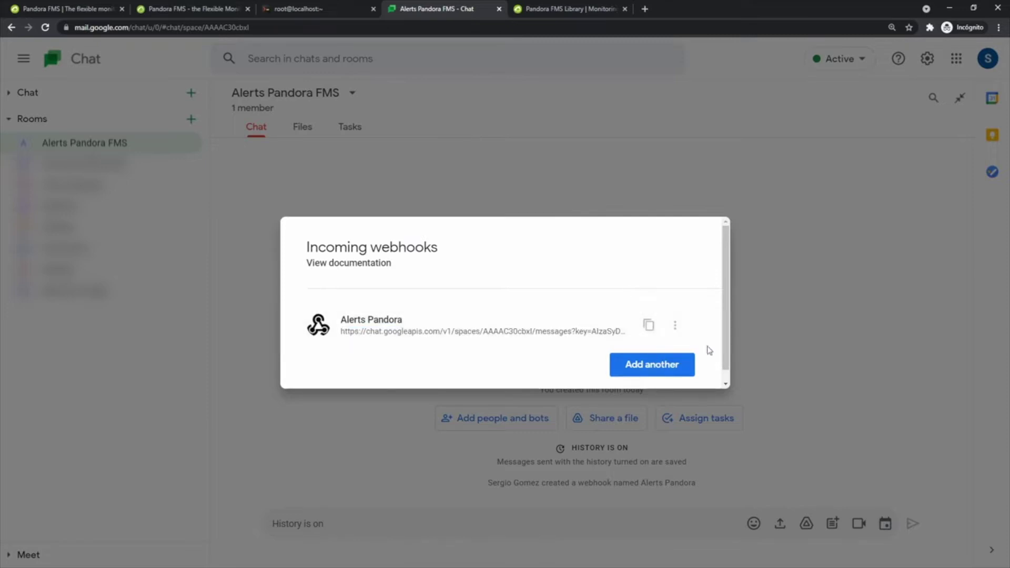
{"action": "left_click", "coordinate": [763, 251]}
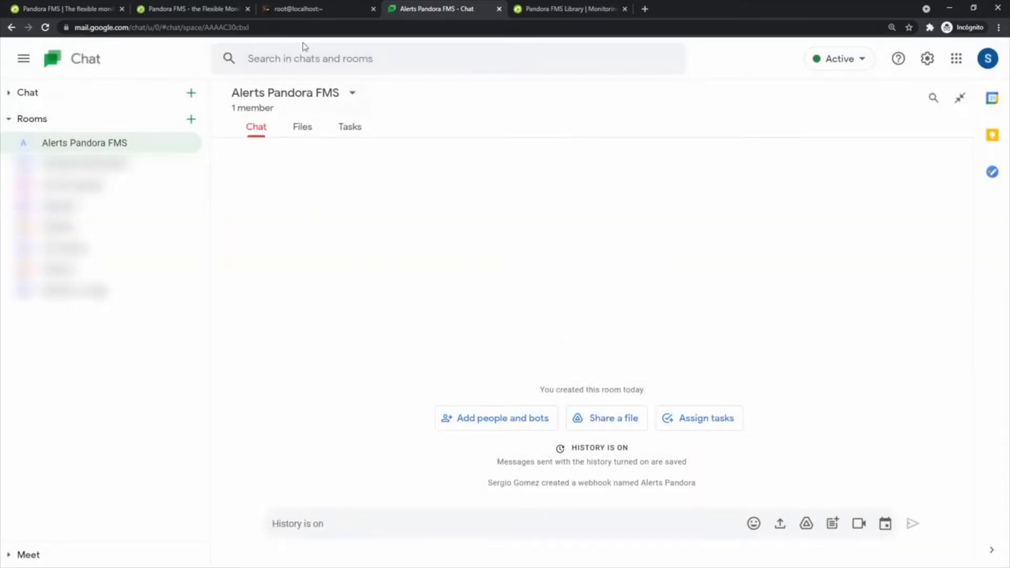
Switch to the root terminal and install python3 and python3-pip with yum, answering yes automatically.
{"action": "left_click", "coordinate": [295, 5]}
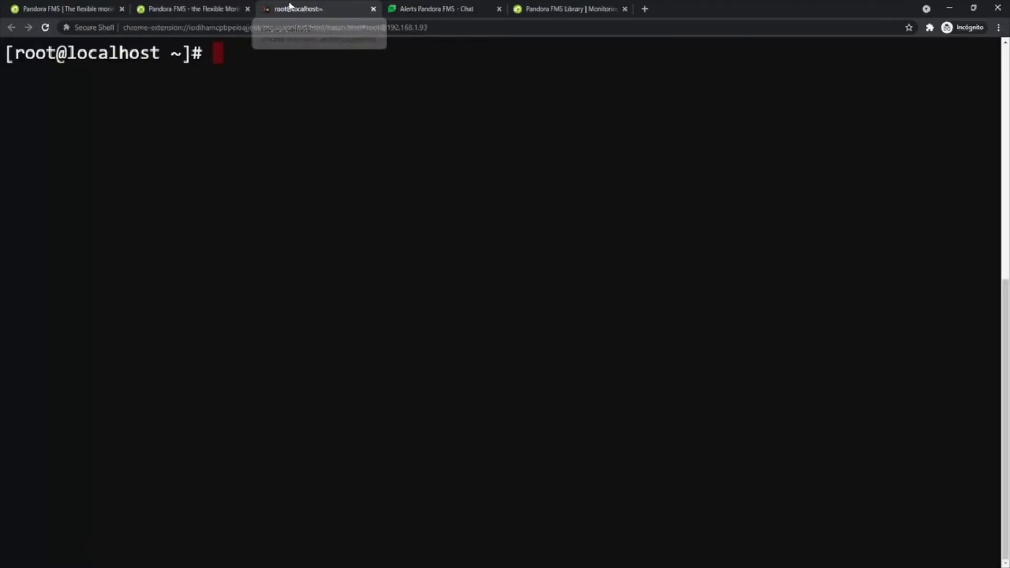
{"action": "type", "text": "yum -y"}
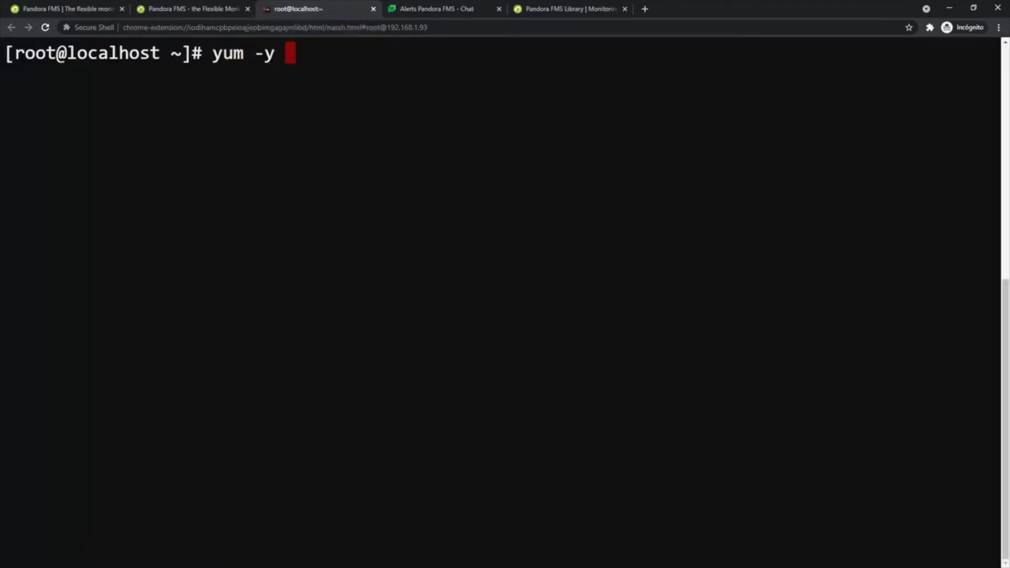
{"action": "type", "text": " install pyth"}
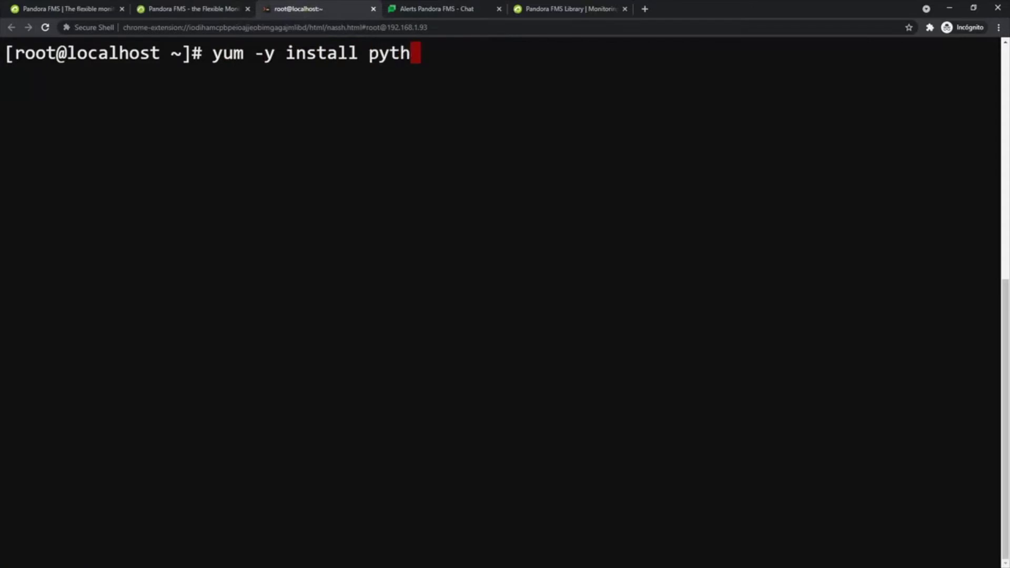
{"action": "type", "text": "on3 python"}
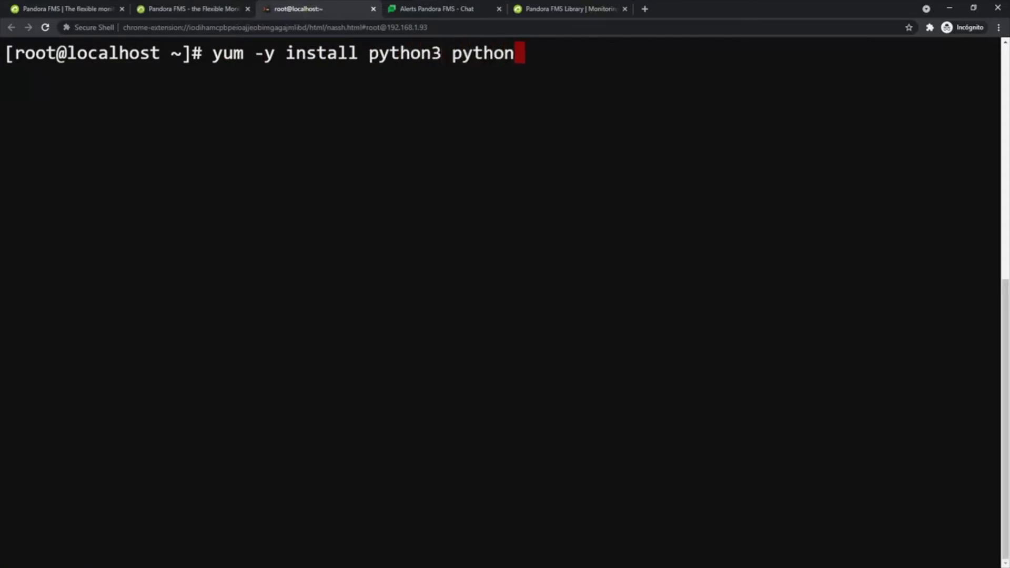
{"action": "type", "text": "3-pip"}
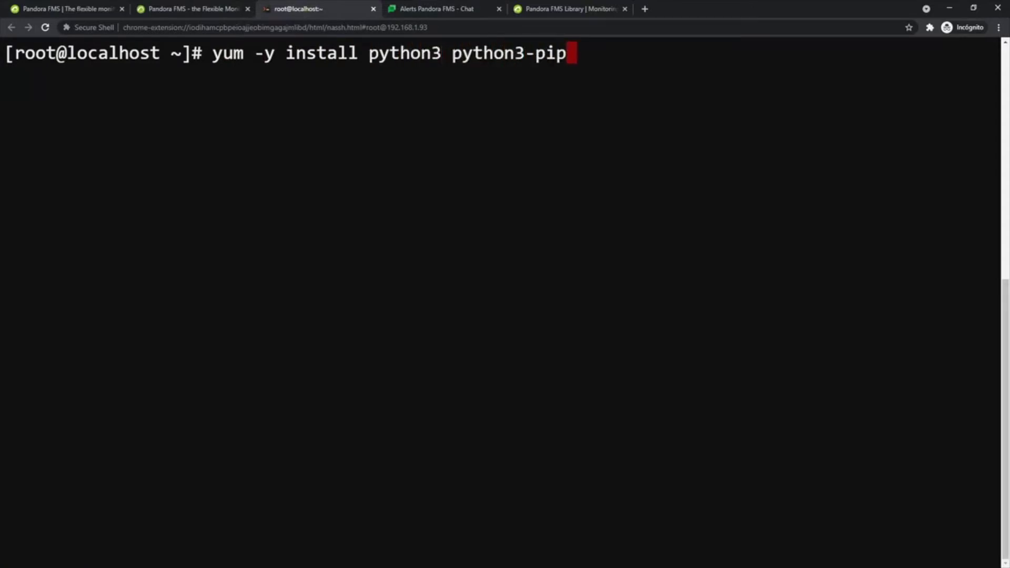
{"action": "key", "text": "Return"}
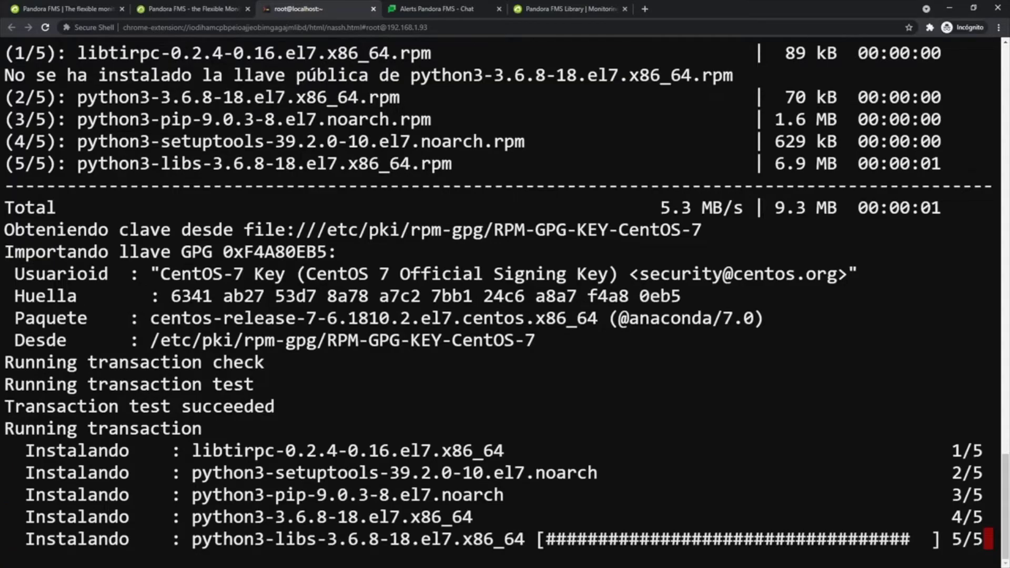
Search the Pandora FMS library for "gchat" and examine the download files on the Google Chat connector CLI page.
{"action": "left_click", "coordinate": [568, 8]}
{"action": "left_click", "coordinate": [747, 401]}
{"action": "type", "text": "gchat"}
{"action": "key", "text": "Return"}
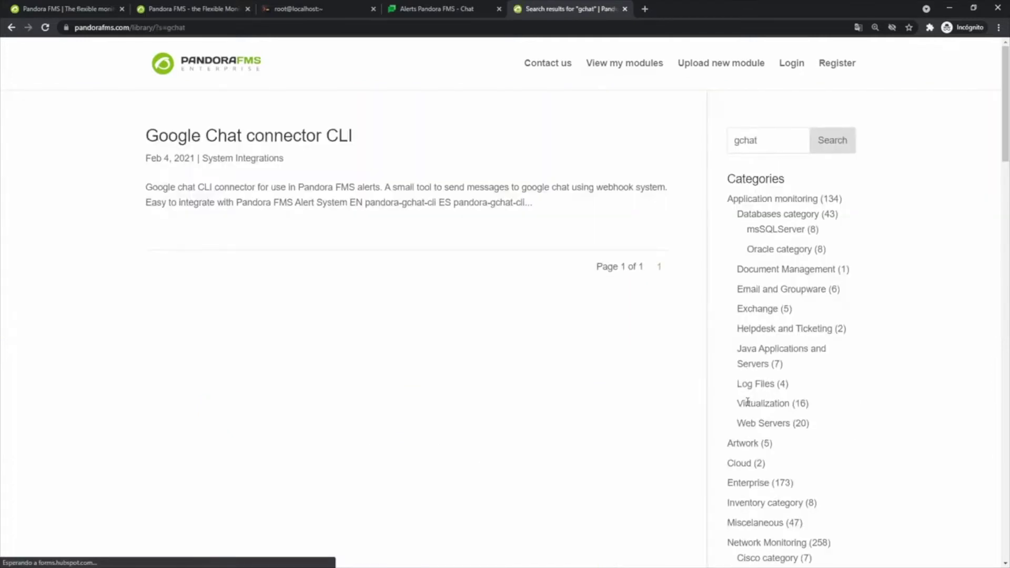
{"action": "left_click", "coordinate": [259, 136]}
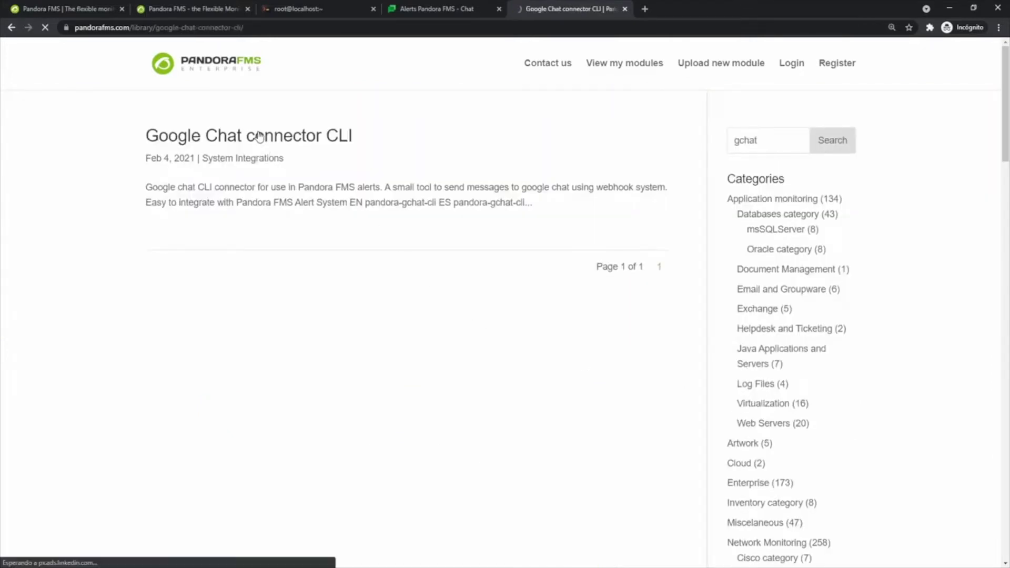
{"action": "left_click_drag", "start_coordinate": [135, 395], "coordinate": [279, 455]}
{"action": "left_click", "coordinate": [283, 445]}
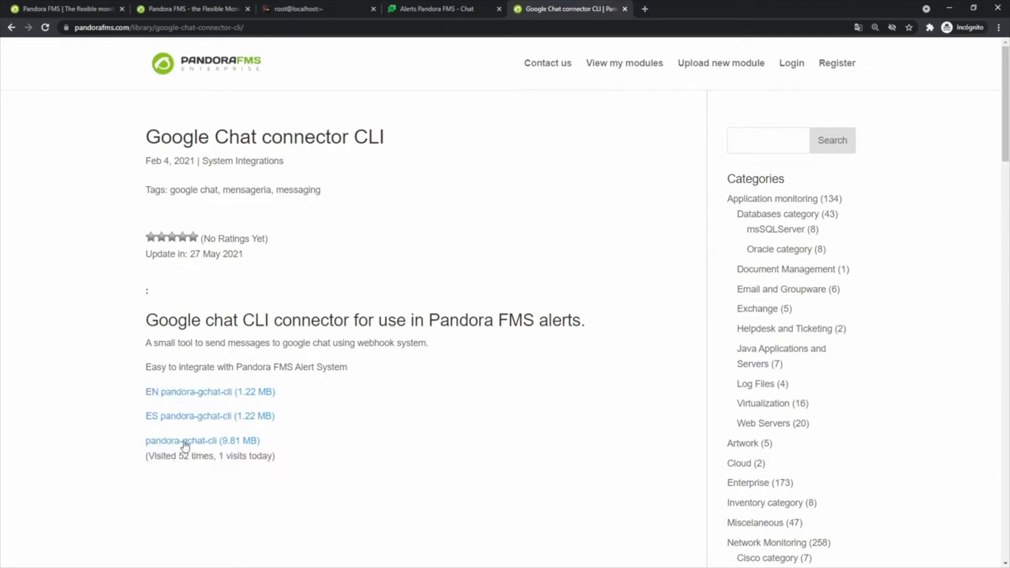
Return to the terminal and change the working directory to /usr/share/pandora_server/util/plugin.
{"action": "left_click", "coordinate": [287, 9]}
{"action": "type", "text": "cd /usr/s"}
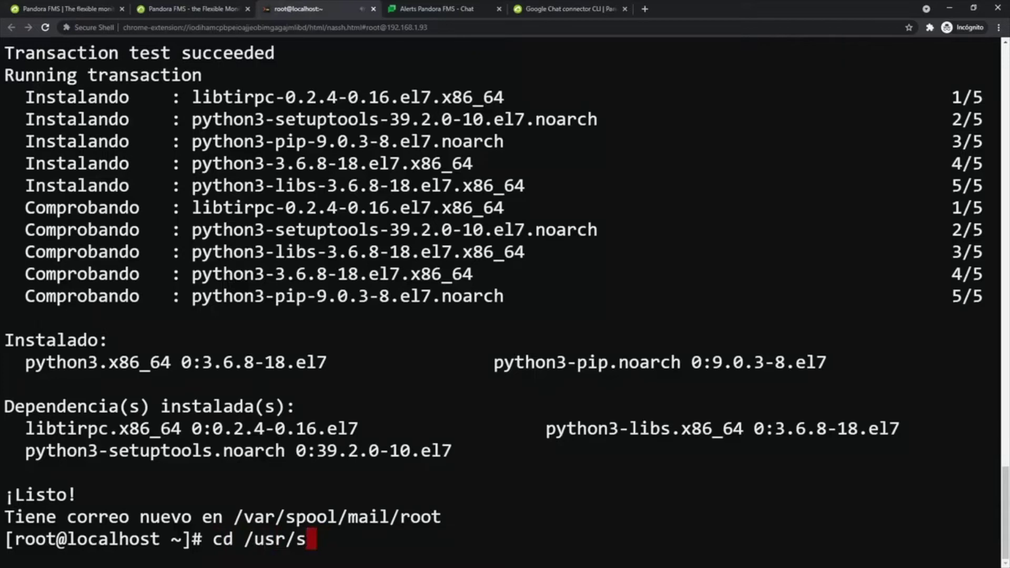
{"action": "type", "text": "h"}
{"action": "key", "text": "Tab"}
{"action": "type", "text": "pan"}
{"action": "key", "text": "Tab"}
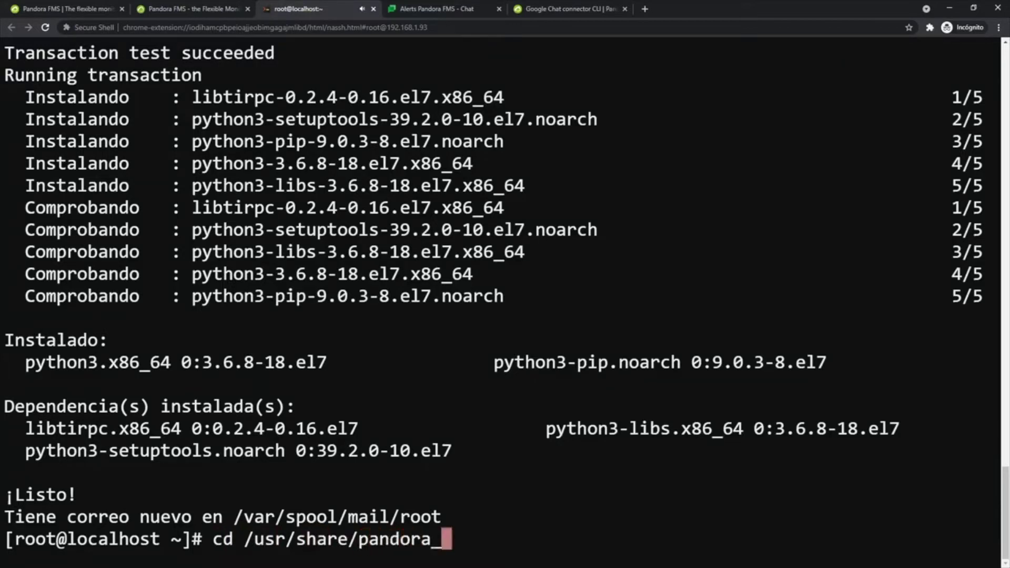
{"action": "type", "text": "s"}
{"action": "key", "text": "Tab"}
{"action": "type", "text": "u"}
{"action": "key", "text": "Tab"}
{"action": "type", "text": "pl"}
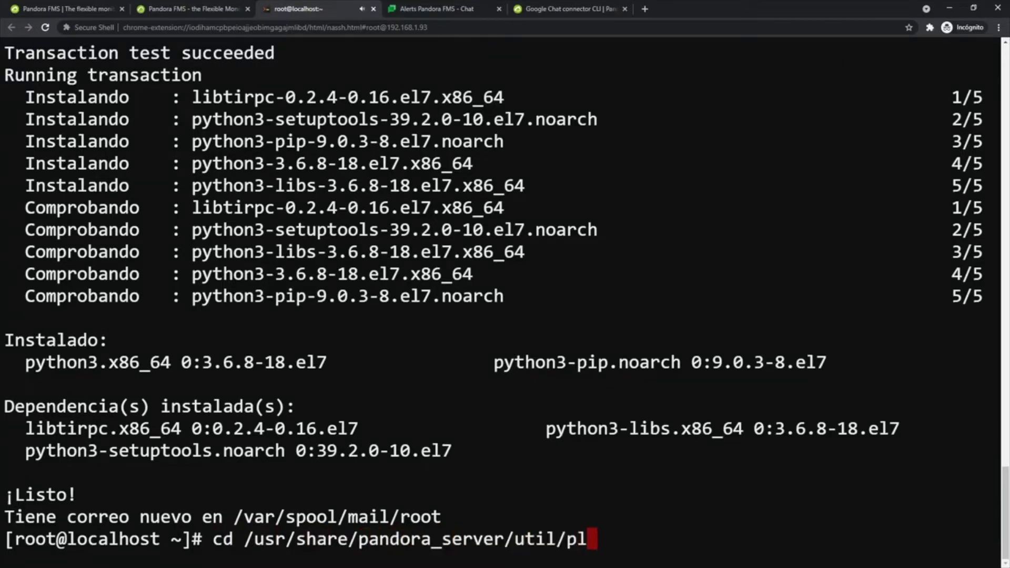
{"action": "key", "text": "Tab"}
{"action": "key", "text": "Return"}
List the plugin directory in long format and install the connector's Python dependencies from requirements.txt with pip3.
{"action": "type", "text": "ll"}
{"action": "key", "text": "Return"}
{"action": "mouse_move", "coordinate": [723, 52]}
{"action": "left_mouse_down"}
{"action": "mouse_move", "coordinate": [515, 52]}
{"action": "mouse_move", "coordinate": [723, 53]}
{"action": "left_mouse_up"}
{"action": "mouse_move", "coordinate": [682, 208]}
{"action": "left_mouse_down"}
{"action": "mouse_move", "coordinate": [514, 208]}
{"action": "mouse_move", "coordinate": [682, 207]}
{"action": "left_mouse_up"}
{"action": "mouse_move", "coordinate": [650, 318]}
{"action": "left_mouse_down"}
{"action": "mouse_move", "coordinate": [547, 319]}
{"action": "mouse_move", "coordinate": [650, 318]}
{"action": "left_mouse_up"}
{"action": "key", "text": "ctrl+shift+v"}
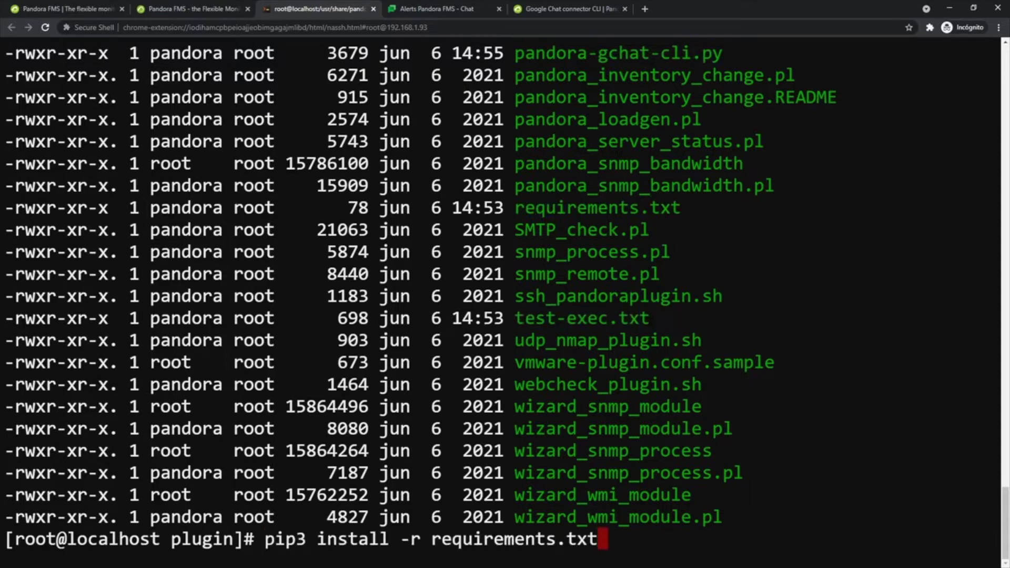
{"action": "key", "text": "Return"}
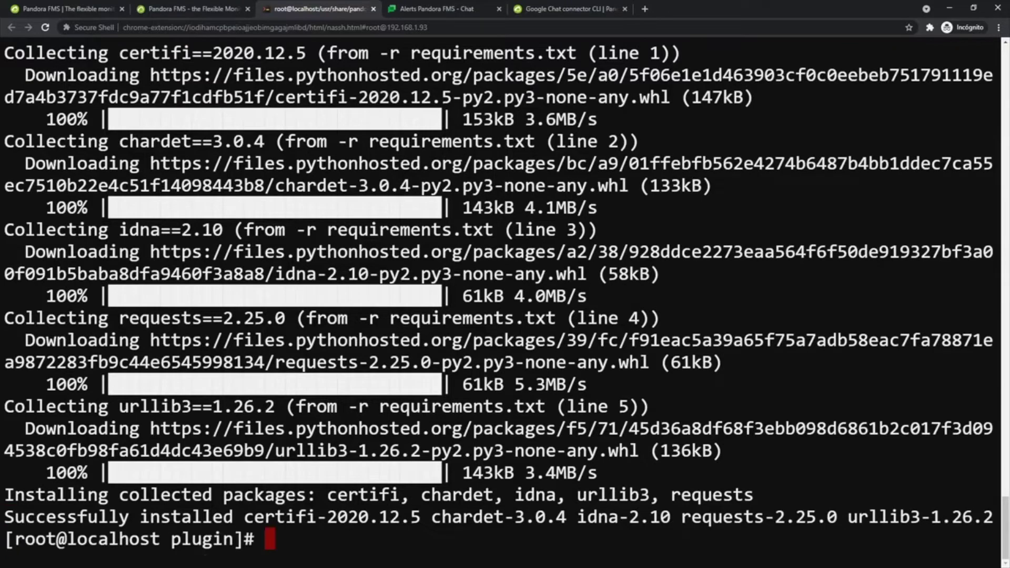
Run pandora-gchat-cli.py with python3 and the -h option to review its usage and arguments.
{"action": "type", "text": "python3 pandora-gchat-cli.py -h"}
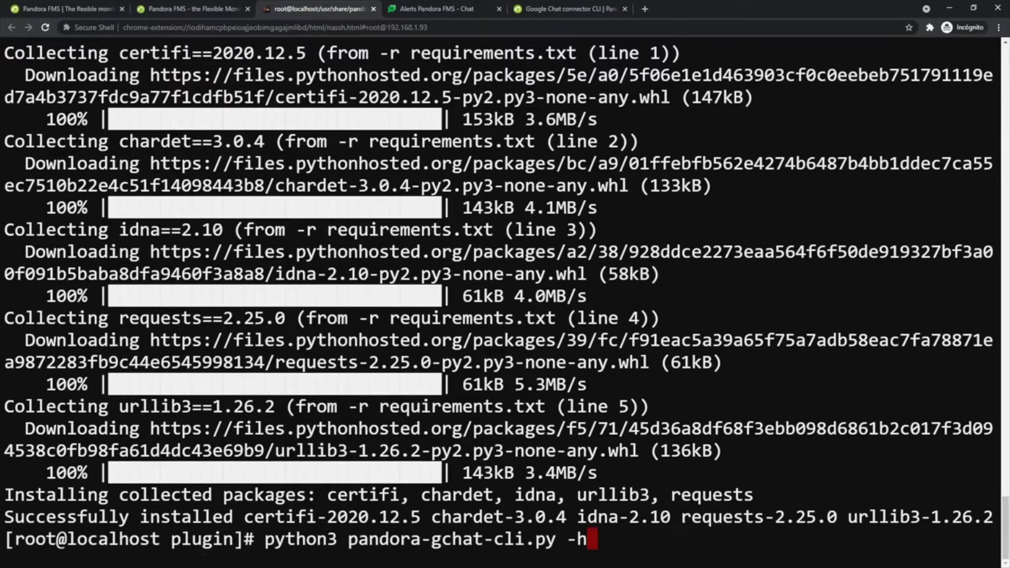
{"action": "key", "text": "Return"}
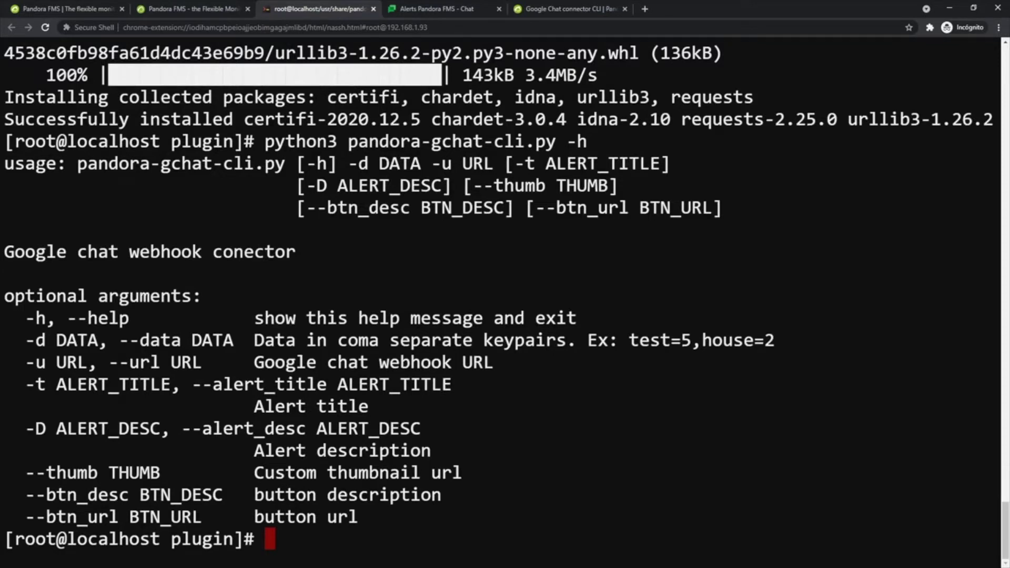
{"action": "mouse_move", "coordinate": [4, 163]}
{"action": "left_mouse_down"}
{"action": "mouse_move", "coordinate": [421, 163]}
{"action": "mouse_move", "coordinate": [629, 207]}
{"action": "mouse_move", "coordinate": [724, 207]}
{"action": "mouse_move", "coordinate": [567, 208]}
{"action": "mouse_move", "coordinate": [668, 164]}
{"action": "mouse_move", "coordinate": [4, 163]}
{"action": "left_mouse_up"}
{"action": "mouse_move", "coordinate": [348, 163]}
{"action": "left_mouse_down"}
{"action": "mouse_move", "coordinate": [494, 164]}
{"action": "mouse_move", "coordinate": [348, 164]}
{"action": "left_mouse_up"}
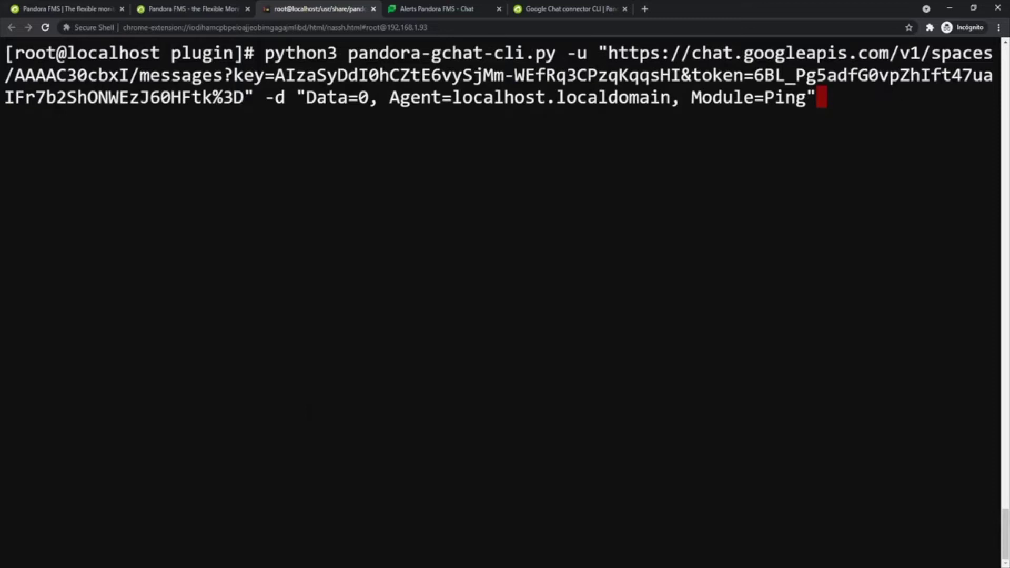
Run pandora-gchat-cli.py with the webhook URL and data "Data=0, Agent=localhost.localdomain, Module=Ping", and check the message in the Google Chat room.
{"action": "key", "text": "Return"}
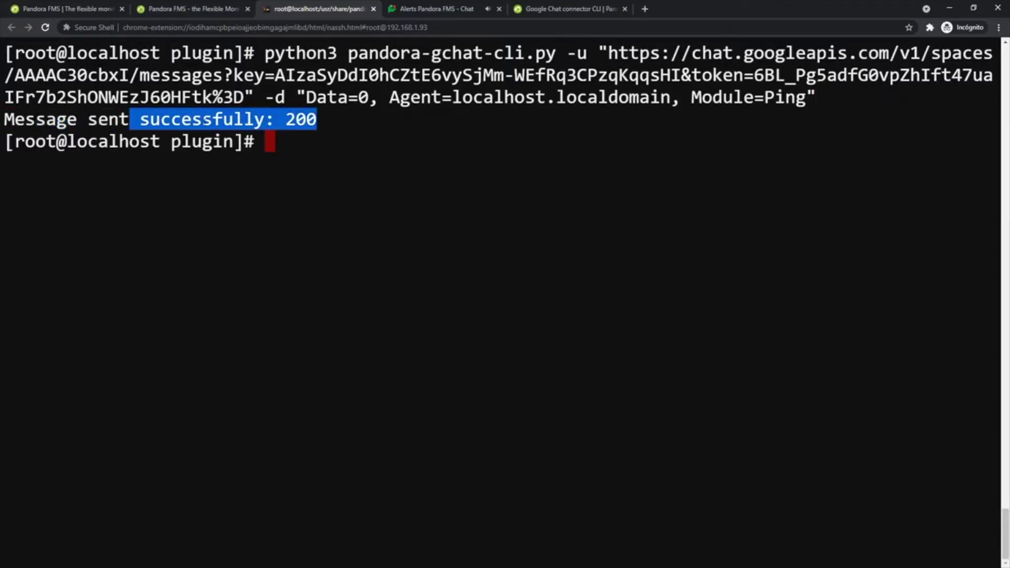
{"action": "left_click", "coordinate": [416, 10]}
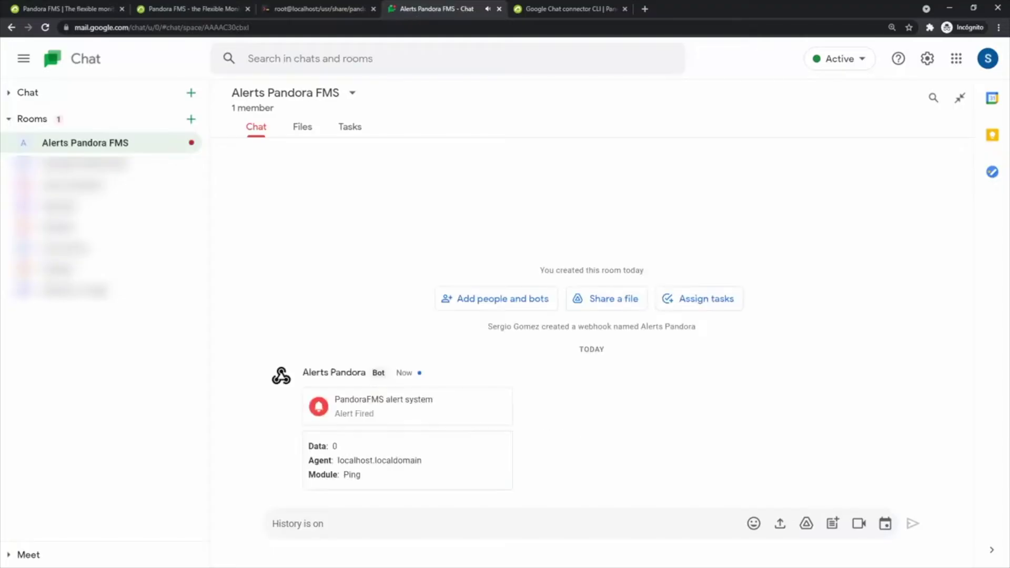
{"action": "left_click_drag", "start_coordinate": [302, 389], "coordinate": [465, 491]}
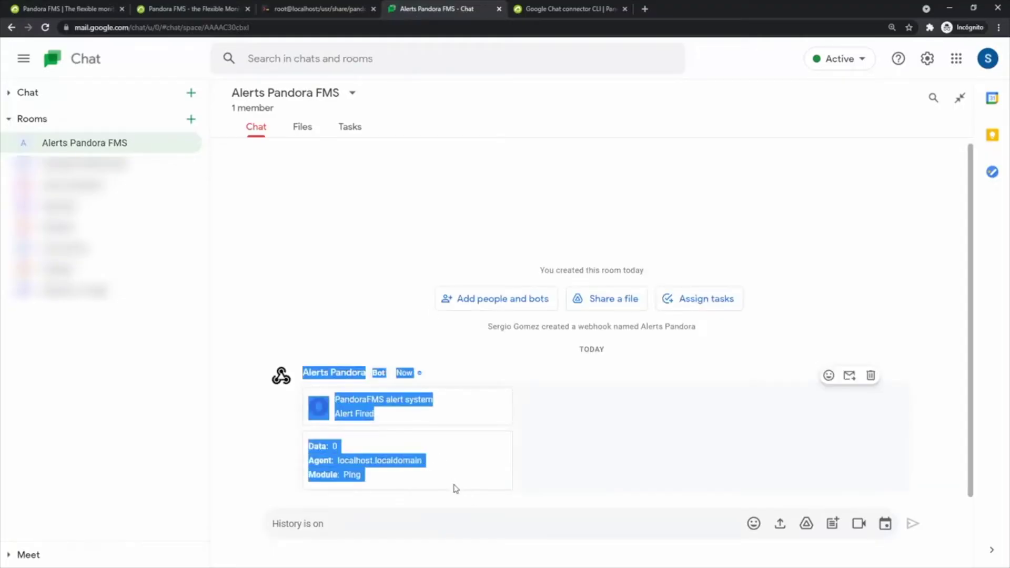
{"action": "left_click", "coordinate": [392, 446]}
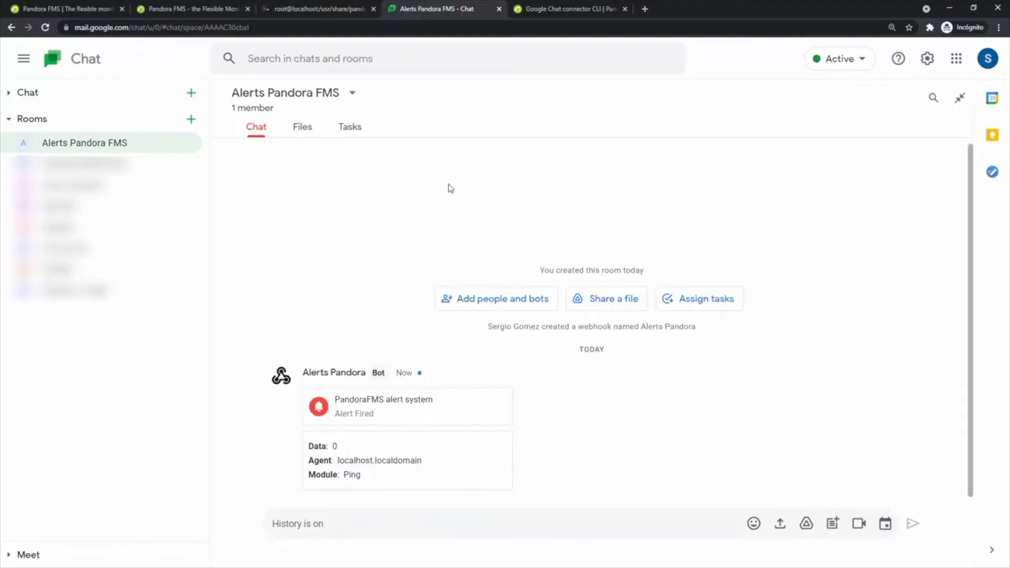
Return to the terminal and run pandora-gchat-cli.py with python3 without arguments to review its required and optional parameters.
{"action": "left_click", "coordinate": [289, 8]}
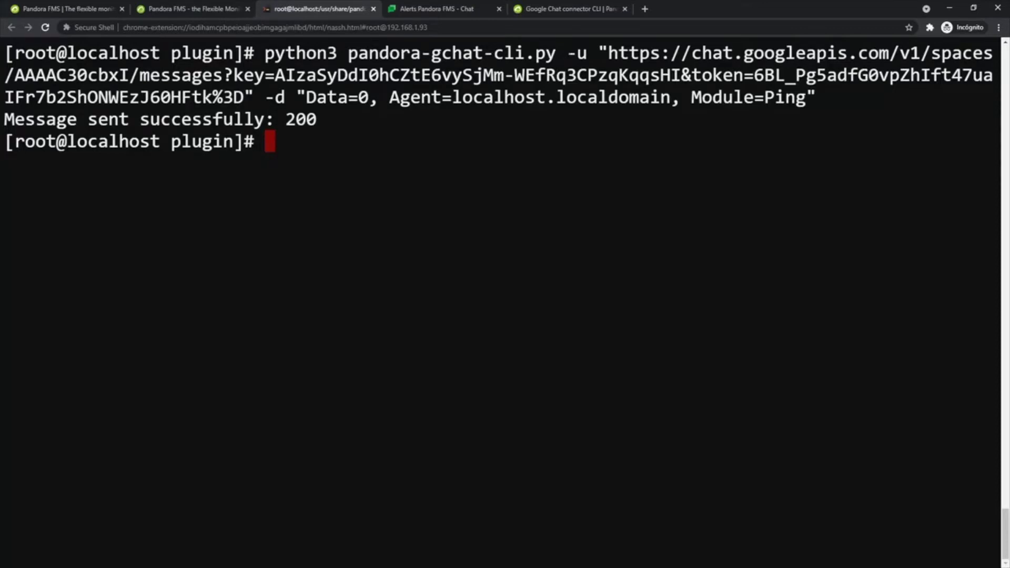
{"action": "type", "text": "python3 pandora-gchat-cli.py"}
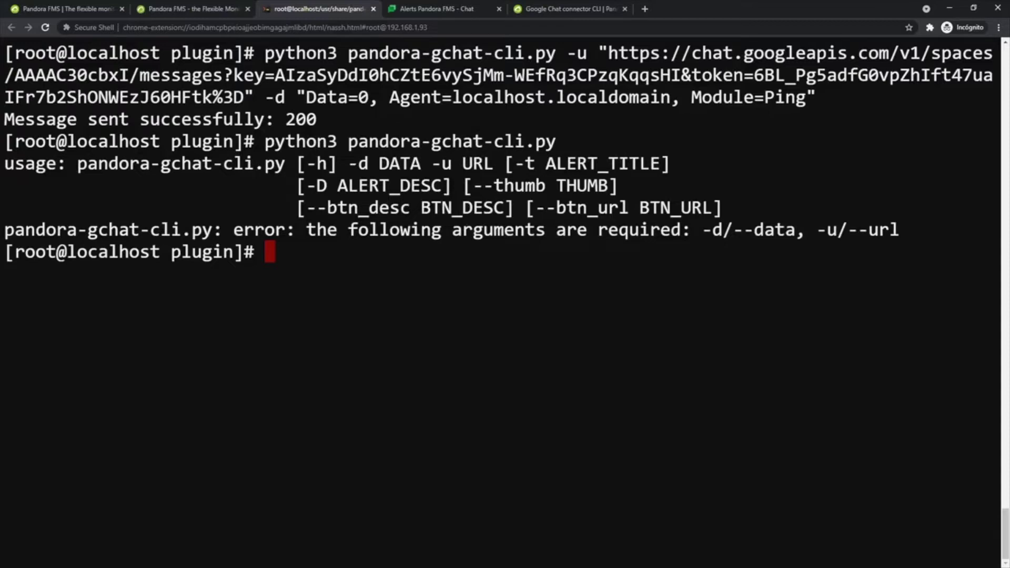
{"action": "mouse_move", "coordinate": [349, 163]}
{"action": "left_mouse_down"}
{"action": "mouse_move", "coordinate": [493, 163]}
{"action": "mouse_move", "coordinate": [338, 163]}
{"action": "mouse_move", "coordinate": [368, 164]}
{"action": "mouse_move", "coordinate": [358, 164]}
{"action": "left_mouse_up"}
{"action": "mouse_move", "coordinate": [514, 164]}
{"action": "left_mouse_down"}
{"action": "mouse_move", "coordinate": [620, 186]}
{"action": "mouse_move", "coordinate": [411, 185]}
{"action": "mouse_move", "coordinate": [525, 163]}
{"action": "mouse_move", "coordinate": [516, 163]}
{"action": "left_mouse_up"}
{"action": "mouse_move", "coordinate": [316, 207]}
{"action": "left_mouse_down"}
{"action": "mouse_move", "coordinate": [713, 208]}
{"action": "mouse_move", "coordinate": [317, 208]}
{"action": "left_mouse_up"}
Open test-exec.txt in vim and replace the -u line with the webhook URL containing the API key and token, ending in a backslash.
{"action": "type", "text": "vim test-exec.txt"}
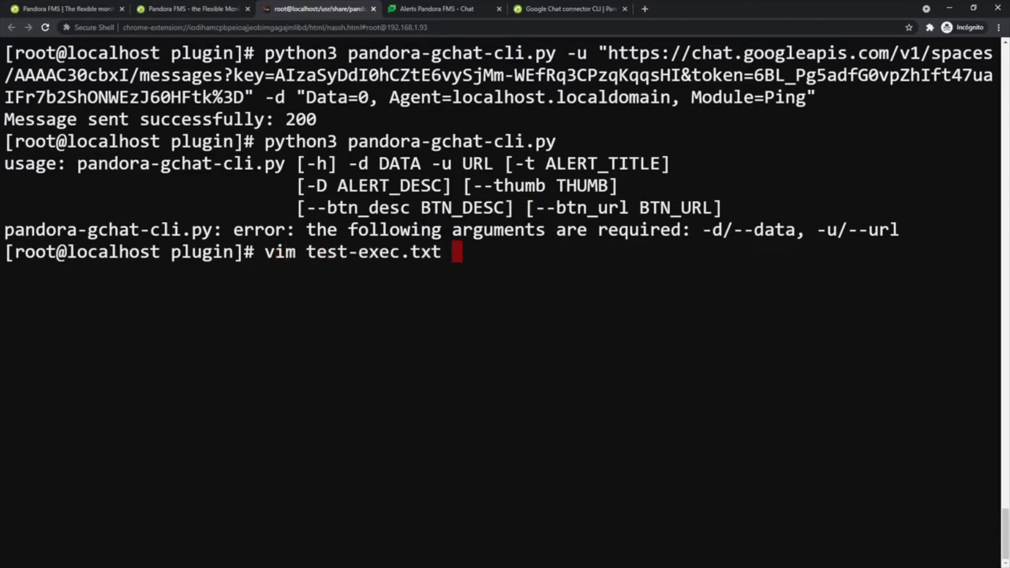
{"action": "key", "text": "Return"}
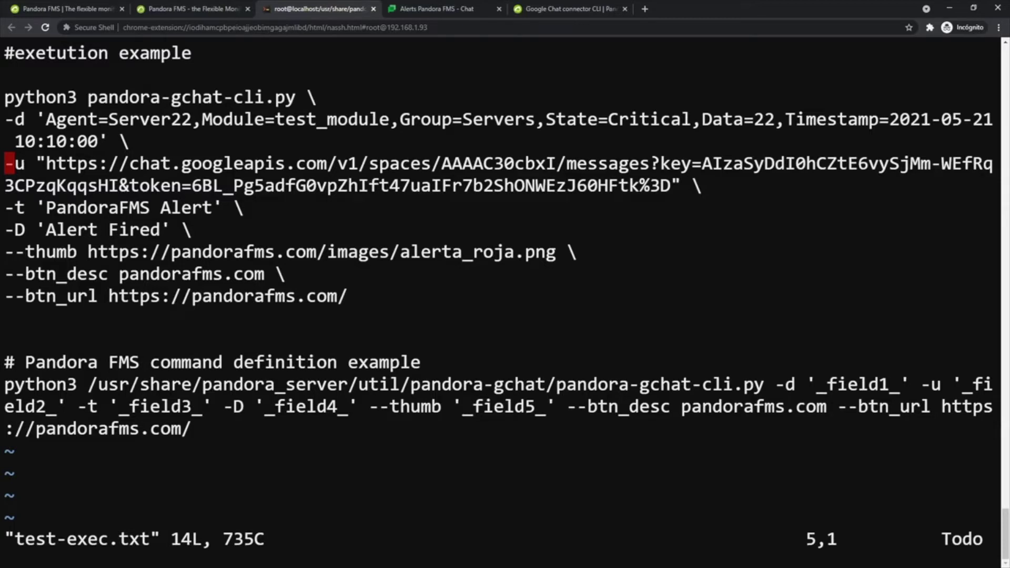
{"action": "key", "text": "d"}
{"action": "key", "text": "d"}
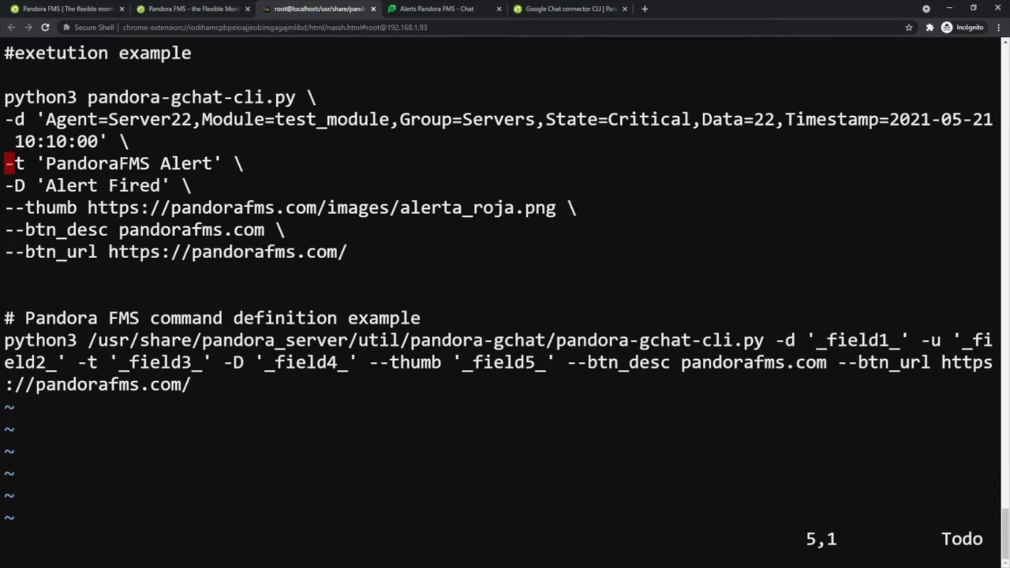
{"action": "key", "text": "i"}
{"action": "key", "text": "Return"}
{"action": "key", "text": "Up"}
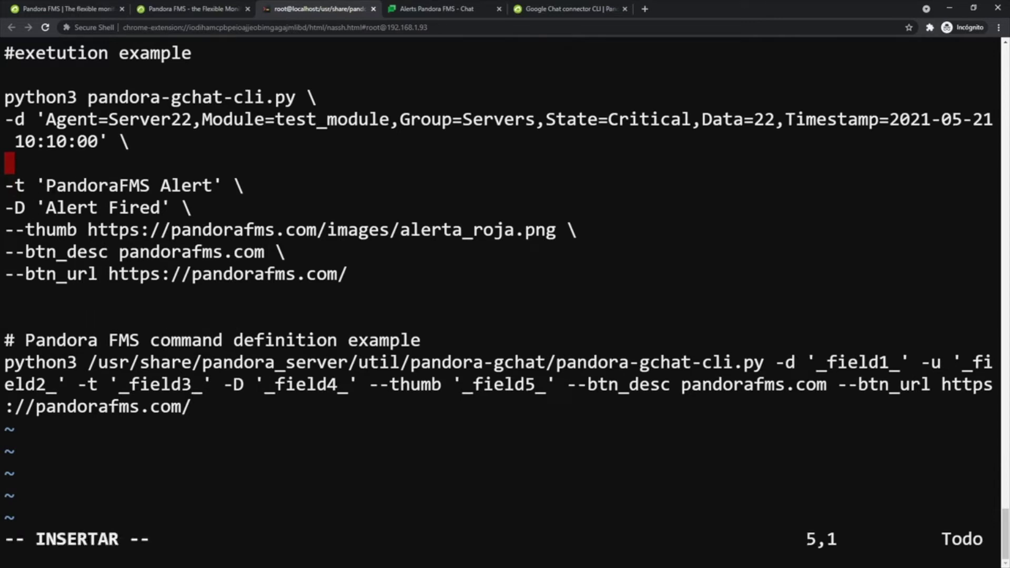
{"action": "key", "text": "ctrl+shift+v"}
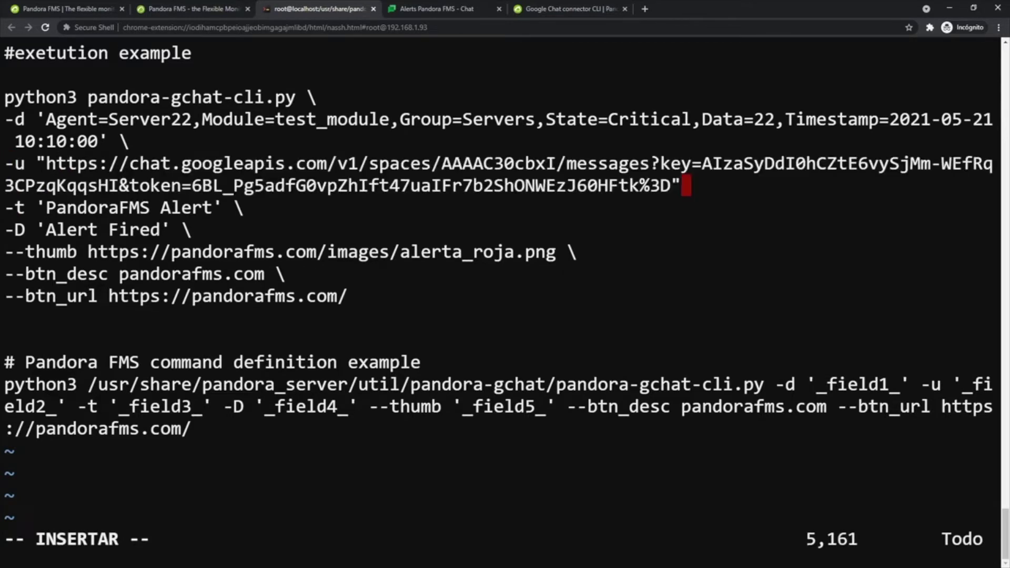
{"action": "type", "text": "\\"}
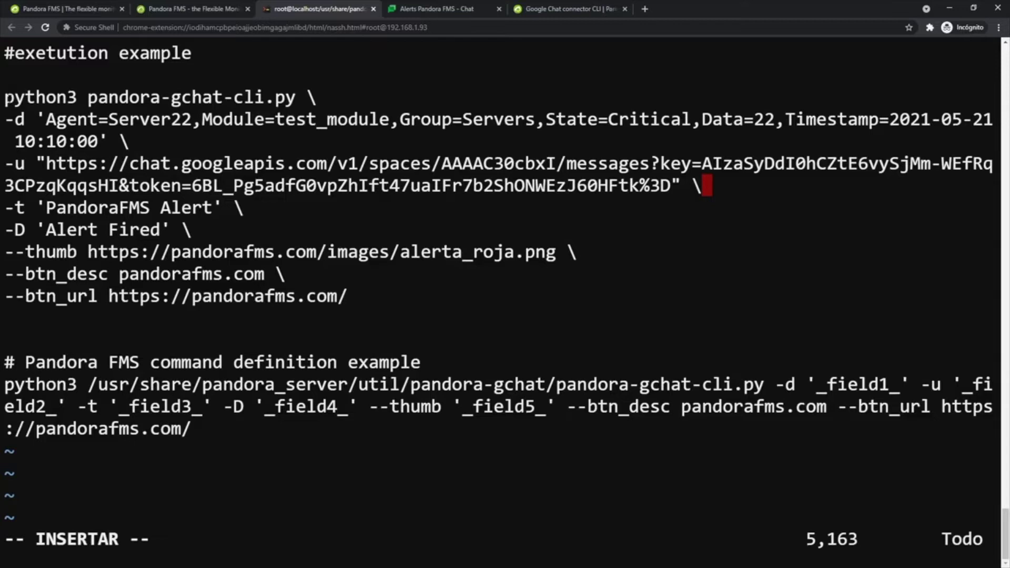
Copy the whole execution example command from test-exec.txt, then save the file and exit vim.
{"action": "left_click_drag", "start_coordinate": [5, 97], "coordinate": [349, 296]}
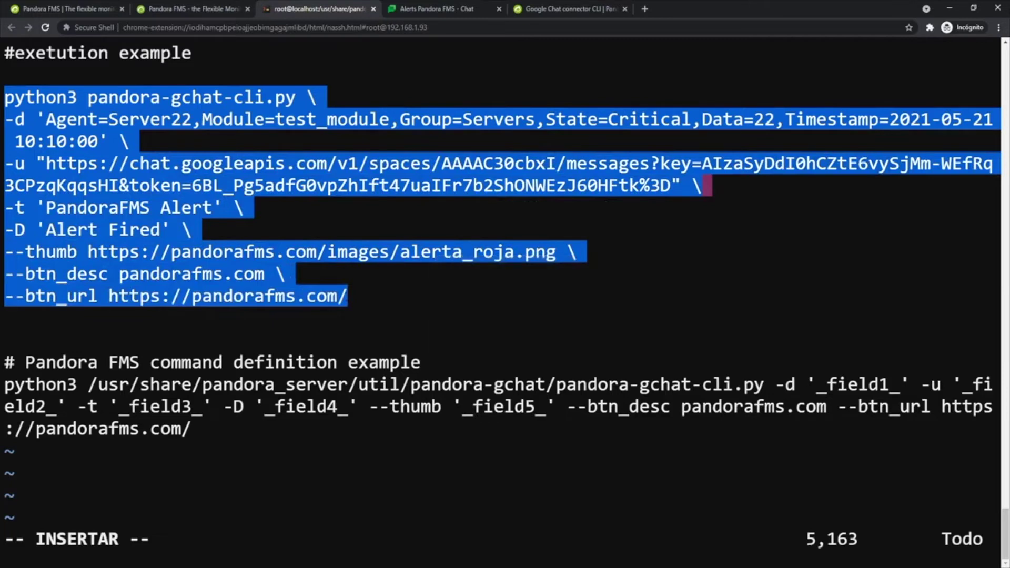
{"action": "key", "text": "ctrl+shift+c"}
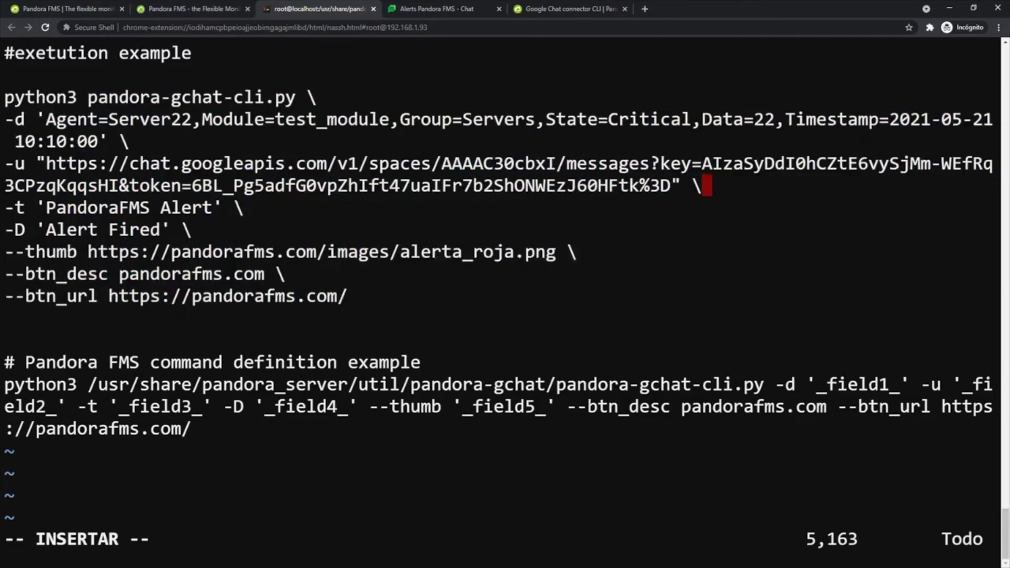
{"action": "key", "text": "Escape"}
{"action": "type", "text": ":"}
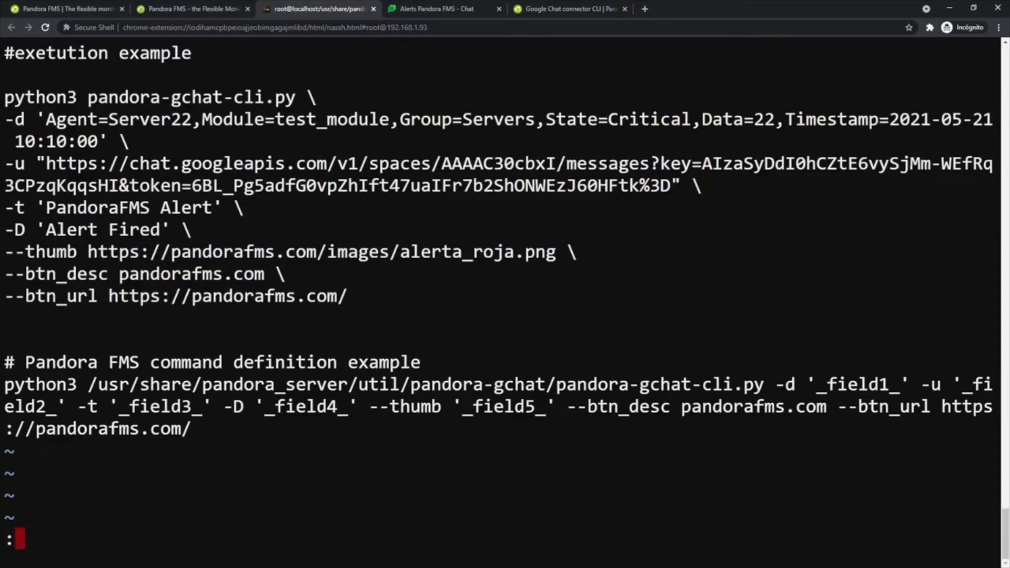
{"action": "type", "text": "x"}
{"action": "key", "text": "Return"}
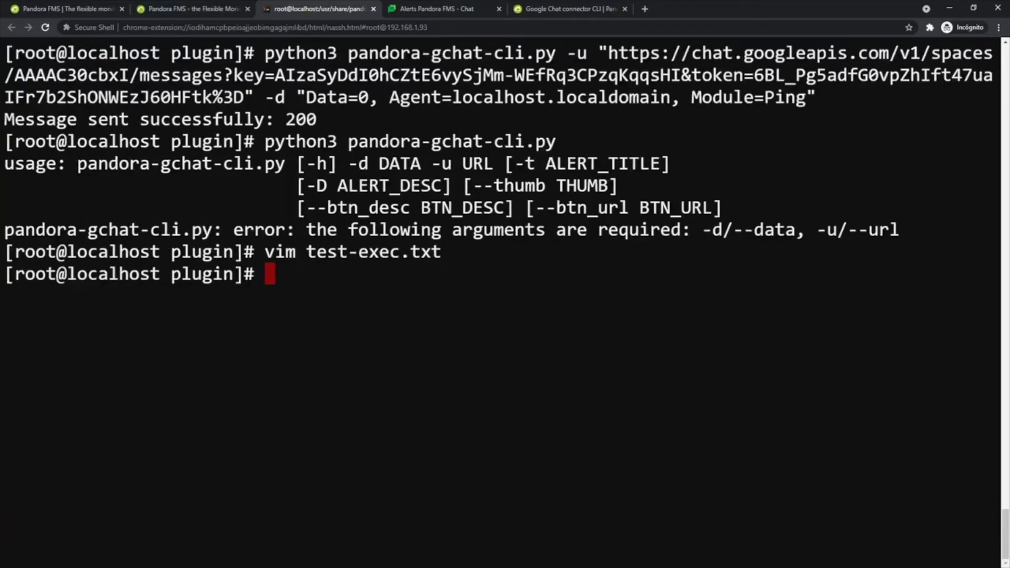
Run the copied example command, including the webhook URL with its key and token, and check the Server22 alert in the Google Chat room.
{"action": "key", "text": "ctrl+shift+v"}
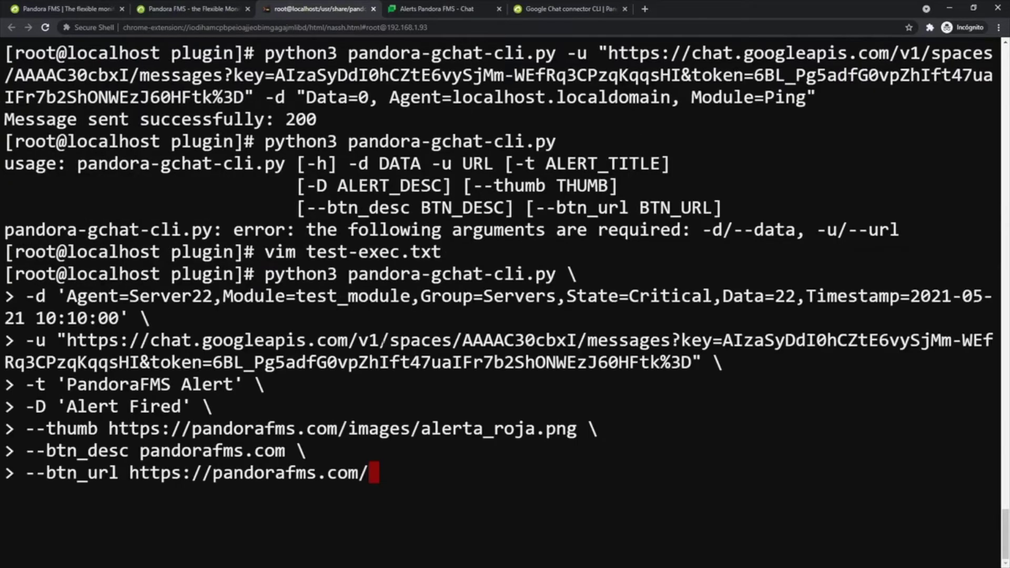
{"action": "key", "text": "Return"}
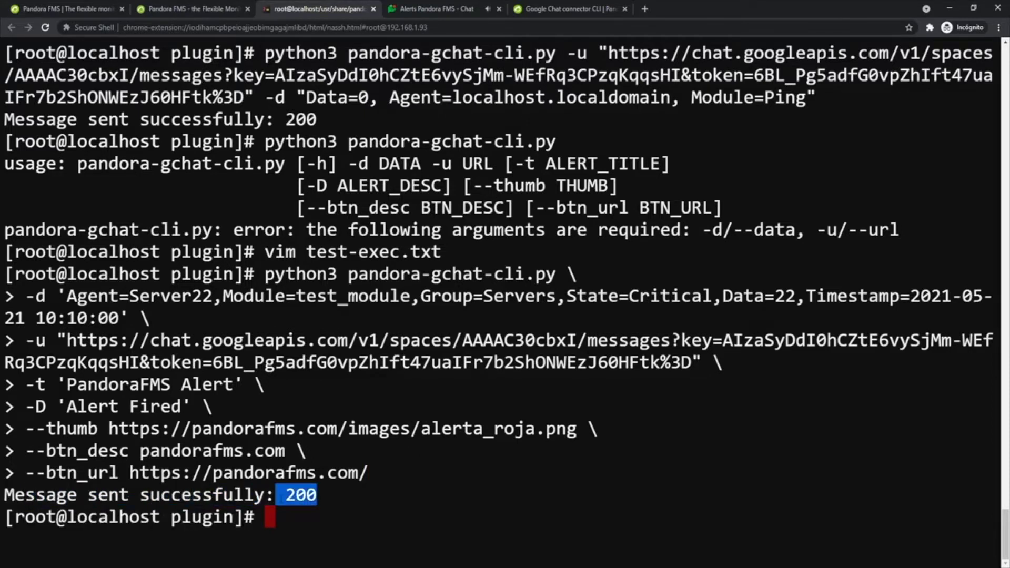
{"action": "left_click", "coordinate": [439, 8]}
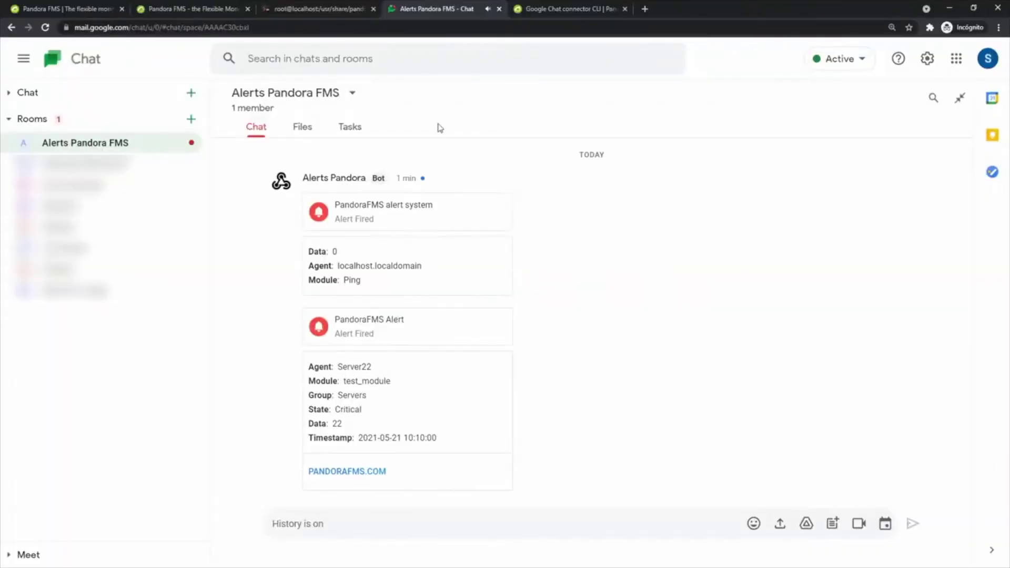
{"action": "mouse_move", "coordinate": [338, 318]}
{"action": "left_mouse_down"}
{"action": "mouse_move", "coordinate": [367, 336]}
{"action": "mouse_move", "coordinate": [447, 468]}
{"action": "mouse_move", "coordinate": [439, 478]}
{"action": "mouse_move", "coordinate": [338, 319]}
{"action": "left_mouse_up"}
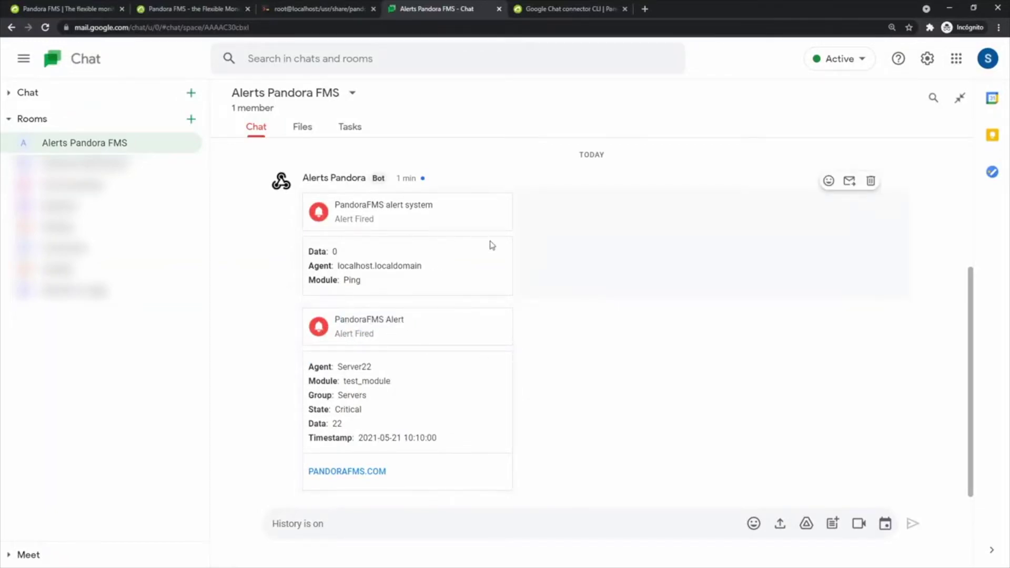
Switch to the Pandora FMS console and open the alert commands list in a new browser tab.
{"action": "left_click", "coordinate": [304, 10]}
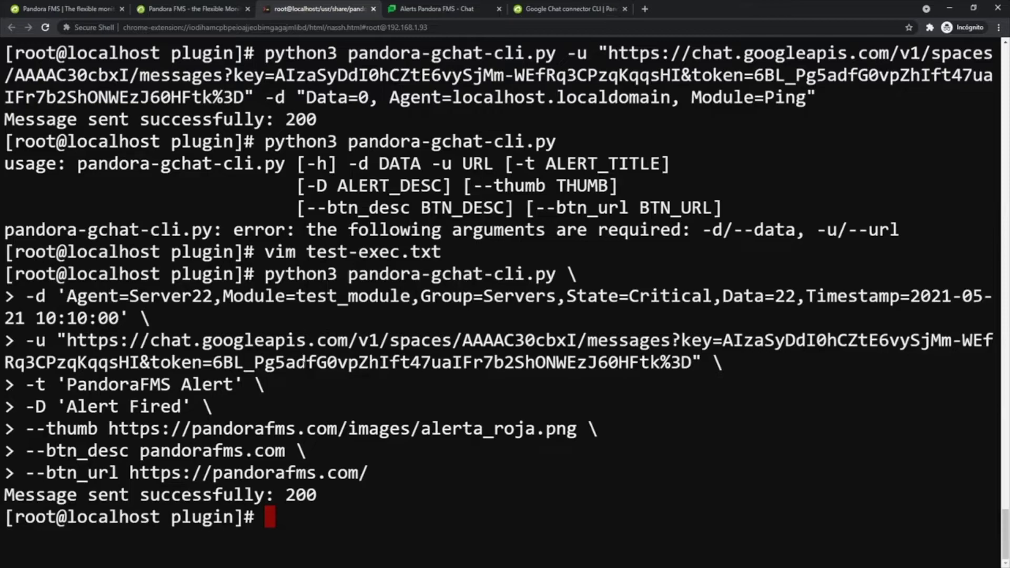
{"action": "left_click", "coordinate": [189, 9]}
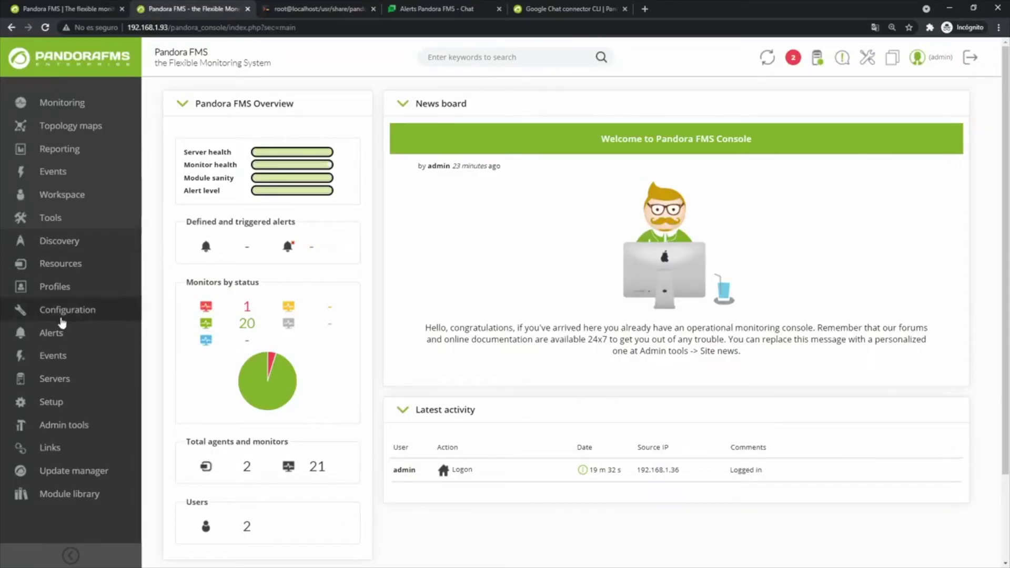
{"action": "mouse_move", "coordinate": [52, 337]}
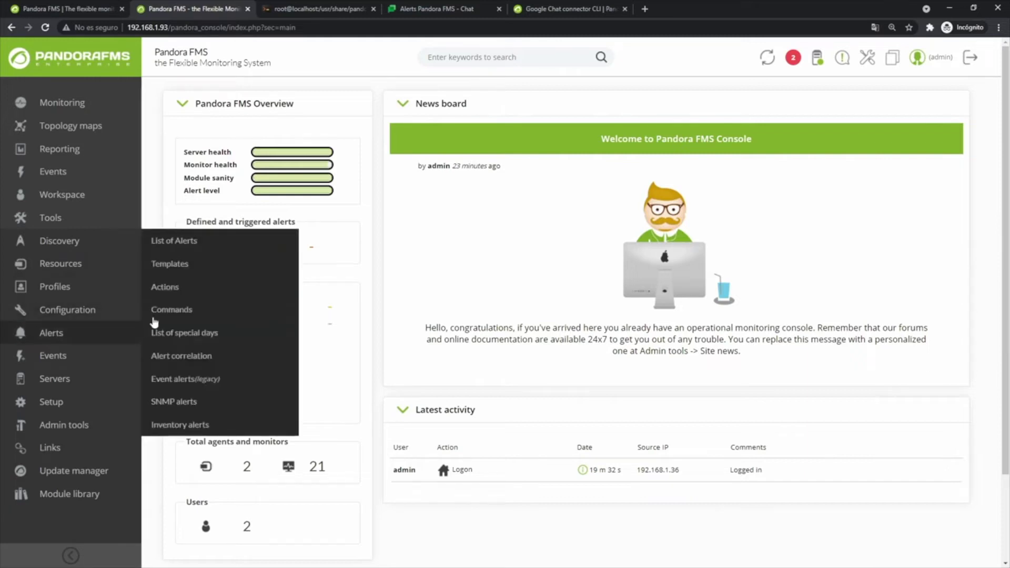
{"action": "middle_click", "coordinate": [160, 313]}
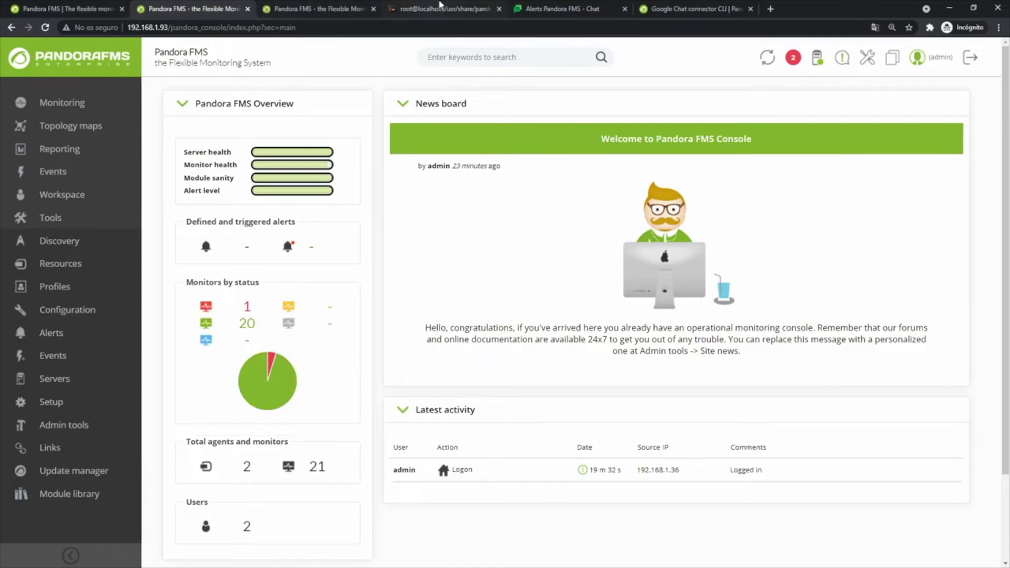
Return to the terminal, print the current working directory and select the plugin path.
{"action": "left_click", "coordinate": [435, 8]}
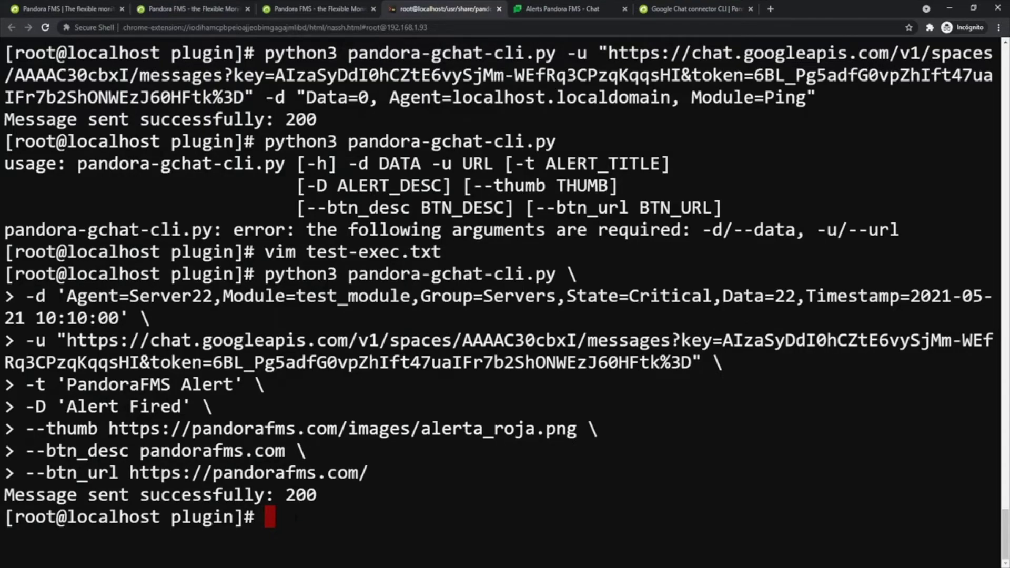
{"action": "type", "text": "pe"}
{"action": "type", "text": "d"}
{"action": "key", "text": "Return"}
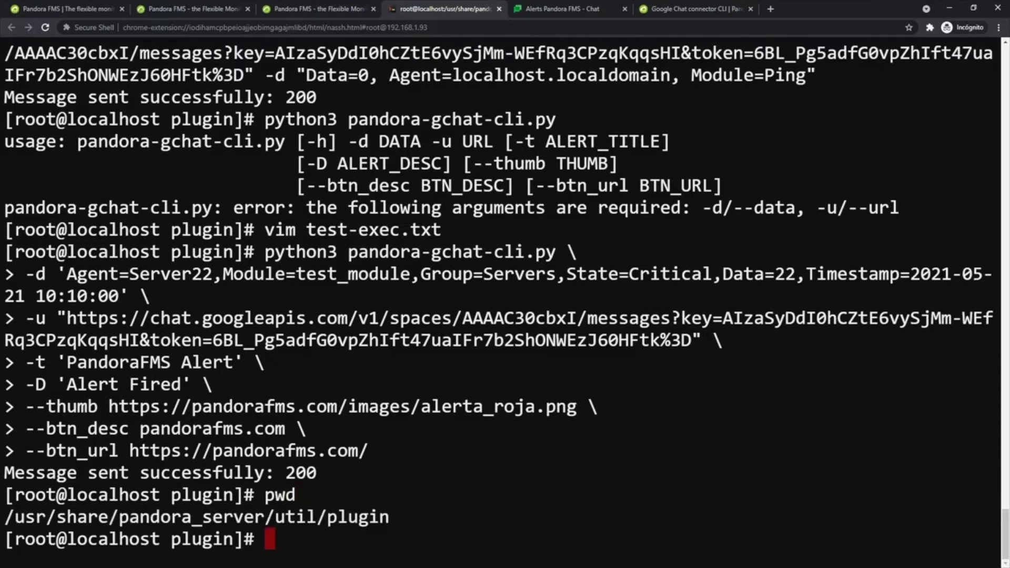
{"action": "mouse_move", "coordinate": [4, 517]}
{"action": "left_mouse_down"}
{"action": "mouse_move", "coordinate": [389, 517]}
{"action": "mouse_move", "coordinate": [5, 517]}
{"action": "left_mouse_up"}
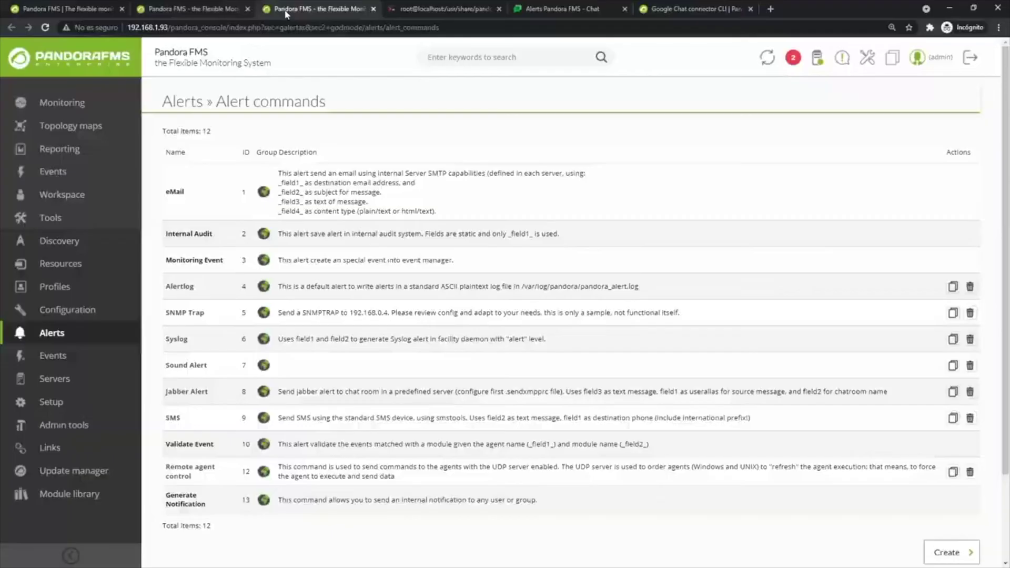
Create a new alert command in the Pandora FMS console and name it Google Chat Command.
{"action": "left_click", "coordinate": [287, 9]}
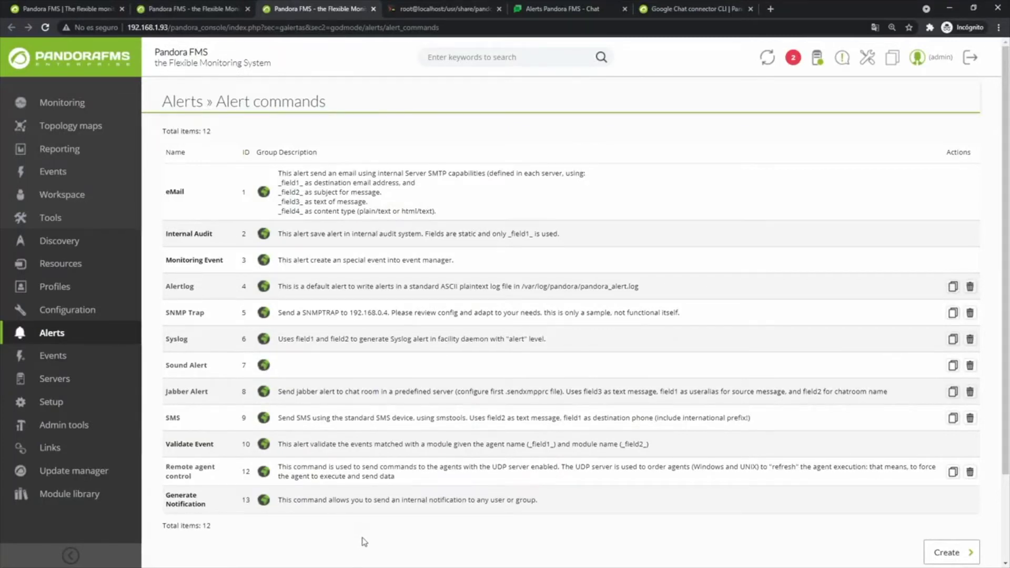
{"action": "mouse_move", "coordinate": [61, 337]}
{"action": "left_click", "coordinate": [931, 552]}
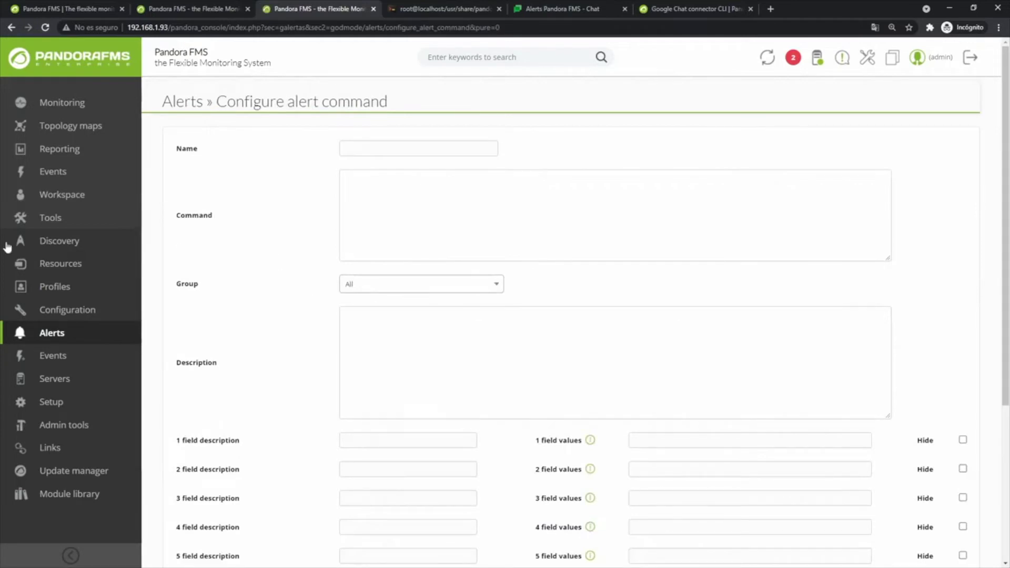
{"action": "left_click", "coordinate": [370, 148]}
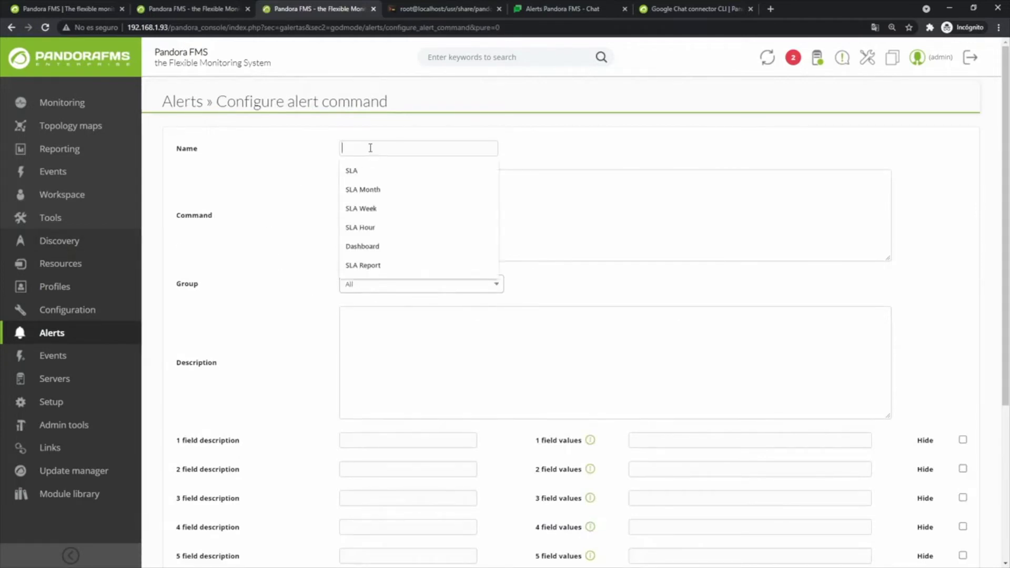
{"action": "type", "text": "Google"}
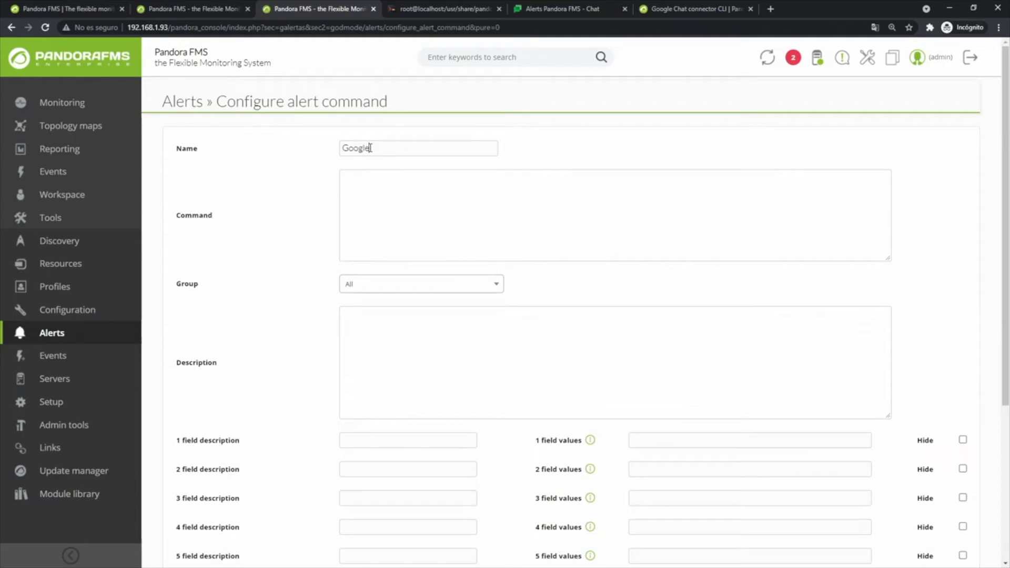
{"action": "type", "text": " Chat Command"}
{"action": "left_click", "coordinate": [363, 184]}
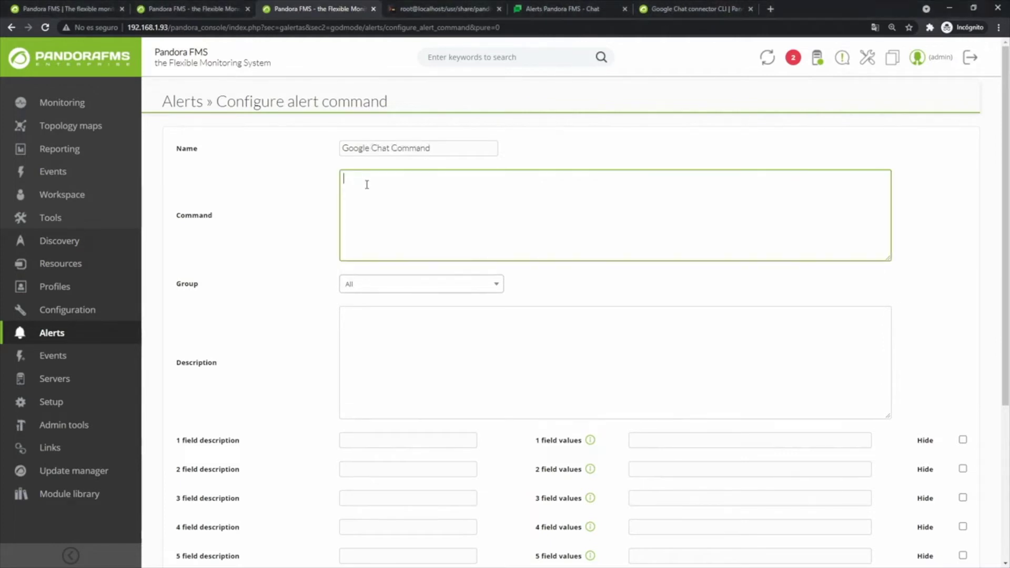
{"action": "type", "text": "python3 /usr/share/pandora_server/util/plugin/pandora-gchat-cli.py -d '_field1_' -u '_field2_' -t '_field3_' -D '_field4_' --thumb '_field5_' --btn_desc pandorafms.com --btn_url https://pandorafms.com/"}
{"action": "left_click_drag", "start_coordinate": [608, 180], "coordinate": [691, 180]}
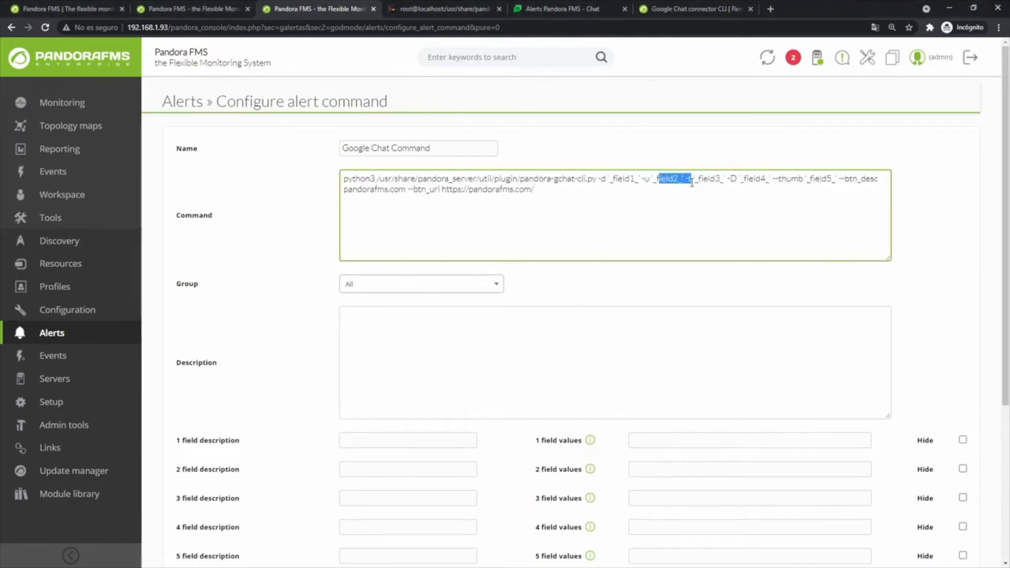
Assign the alert command to the group All and enter Google Chat connector as its description.
{"action": "left_click", "coordinate": [367, 286]}
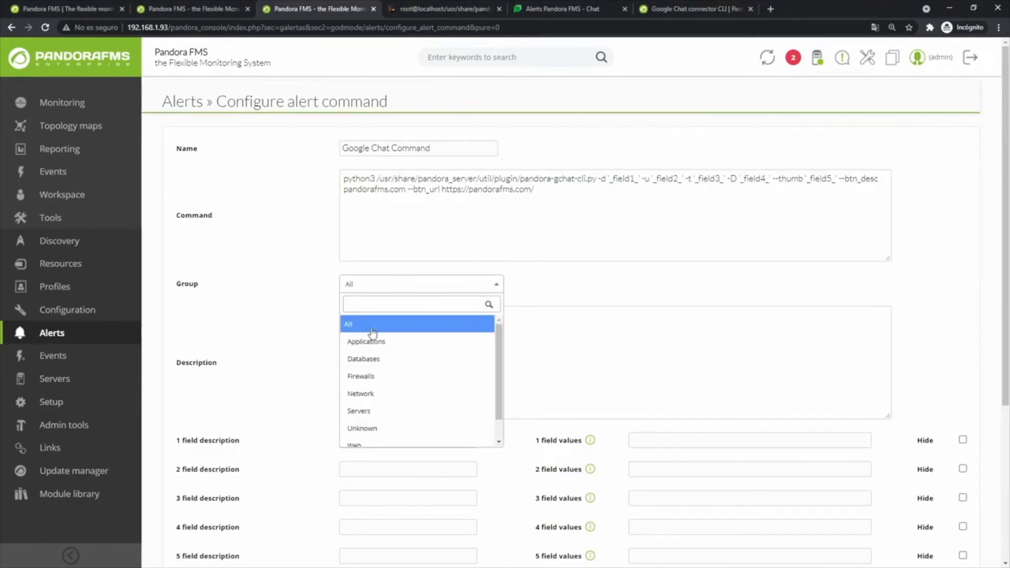
{"action": "left_click", "coordinate": [370, 323]}
{"action": "left_click", "coordinate": [370, 329]}
{"action": "type", "text": "Google Chat "}
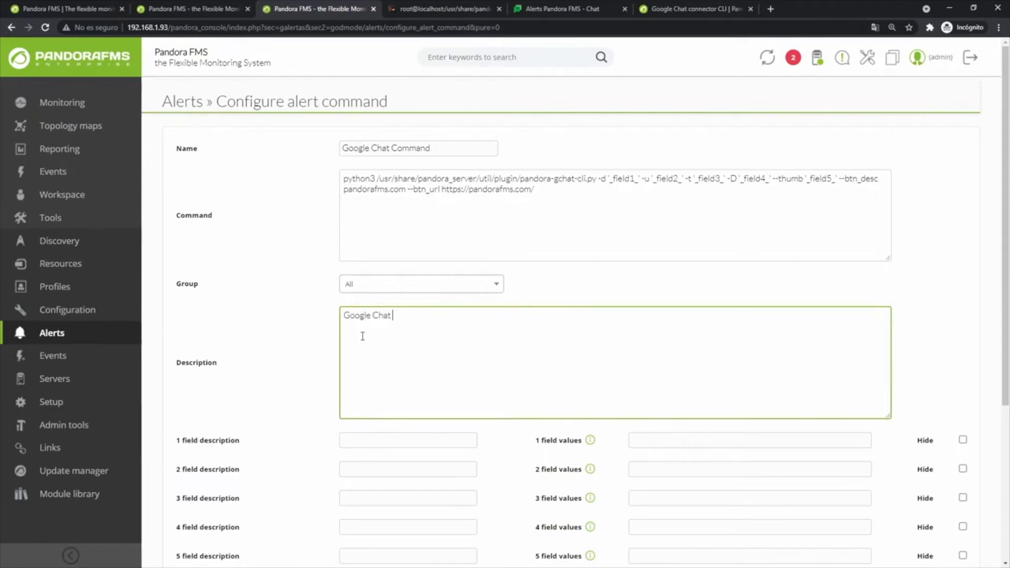
{"action": "type", "text": "connector"}
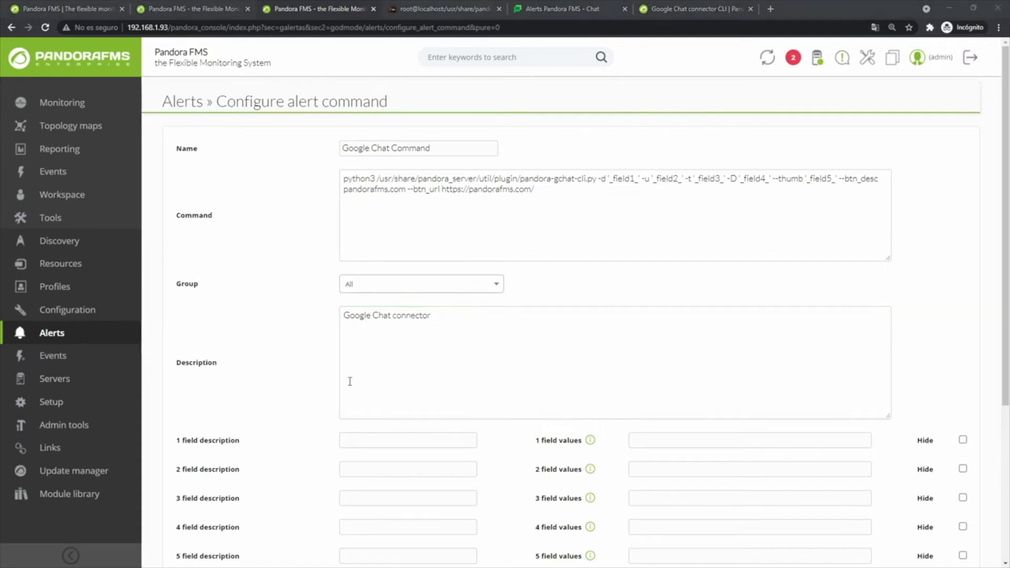
Enter the descriptions of fields 1 to 5 as Data, Google Chat Token, Title, Description and Thumbnail.
{"action": "left_click", "coordinate": [366, 441]}
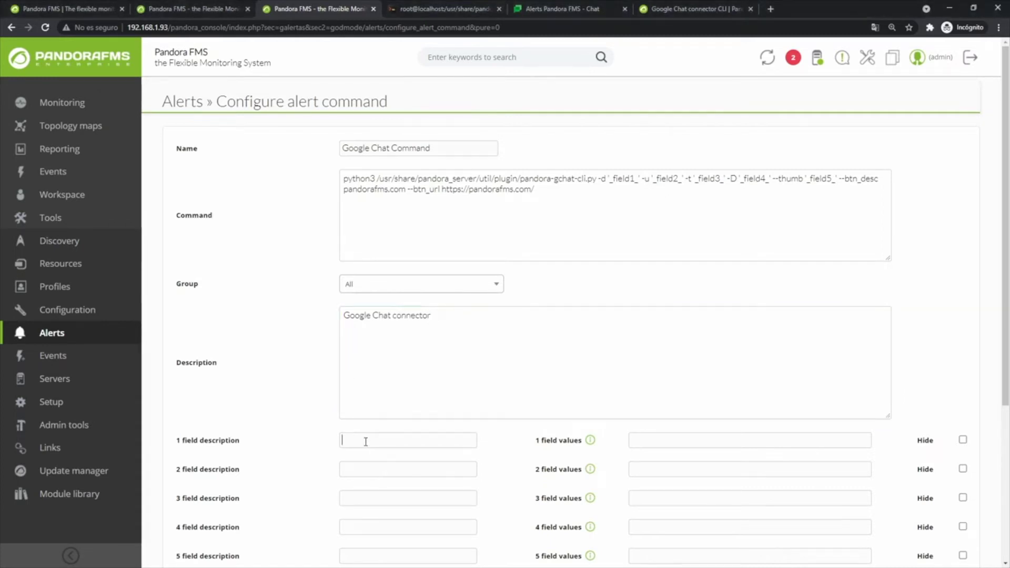
{"action": "scroll", "coordinate": [349, 447], "scroll_direction": "down", "scroll_amount": 2}
{"action": "type", "text": "Data"}
{"action": "left_click", "coordinate": [358, 383]}
{"action": "type", "text": "Google Chat Token"}
{"action": "left_click", "coordinate": [359, 411]}
{"action": "type", "text": "Title"}
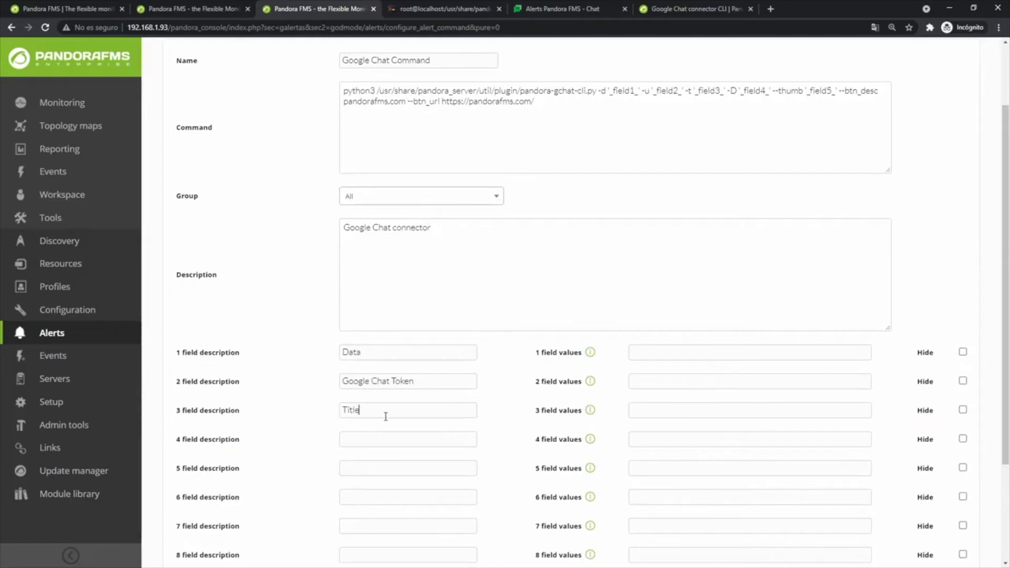
{"action": "type", "text": "Description"}
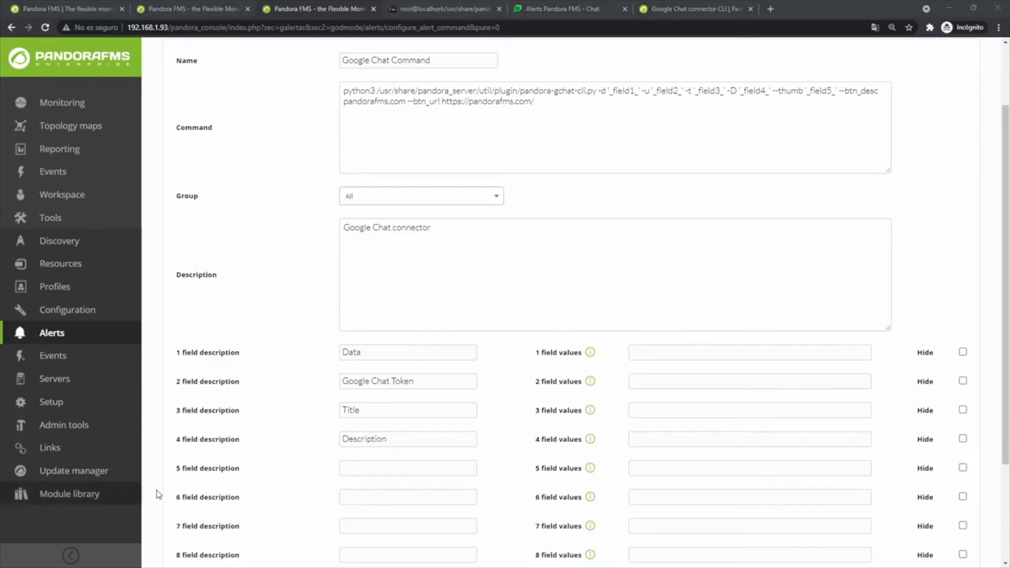
{"action": "left_click", "coordinate": [363, 474]}
{"action": "type", "text": "Thumbnail"}
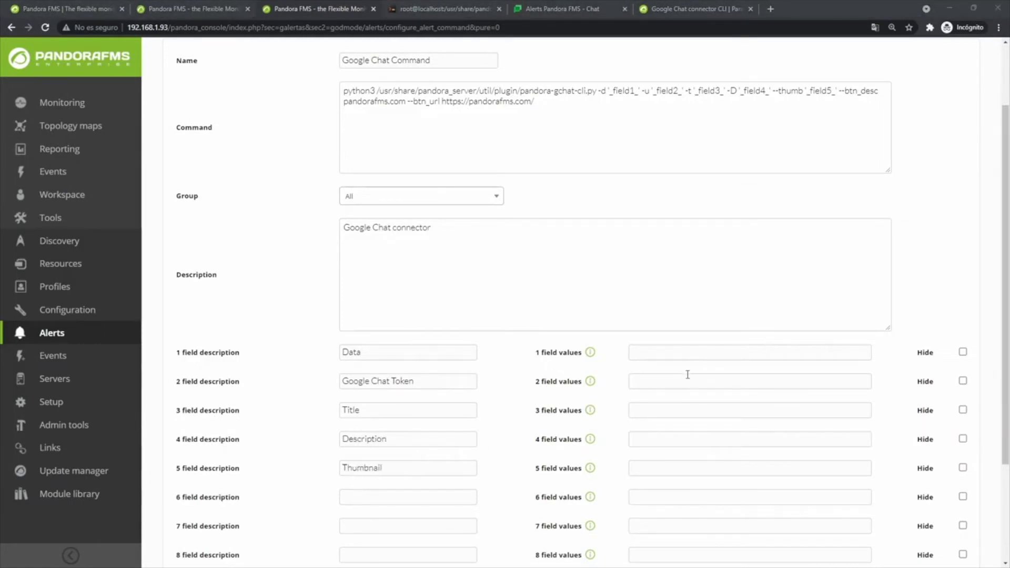
Set the field 1 value to AgentName= _agentalias_ , Group= _agentgroup_ , ModuleName= _module_ , Data= _data_ , Module Status= _modulestatus_ , Timestamp= _timestamp_ and review its macros.
{"action": "left_click", "coordinate": [684, 350]}
{"action": "key", "text": "ctrl+v"}
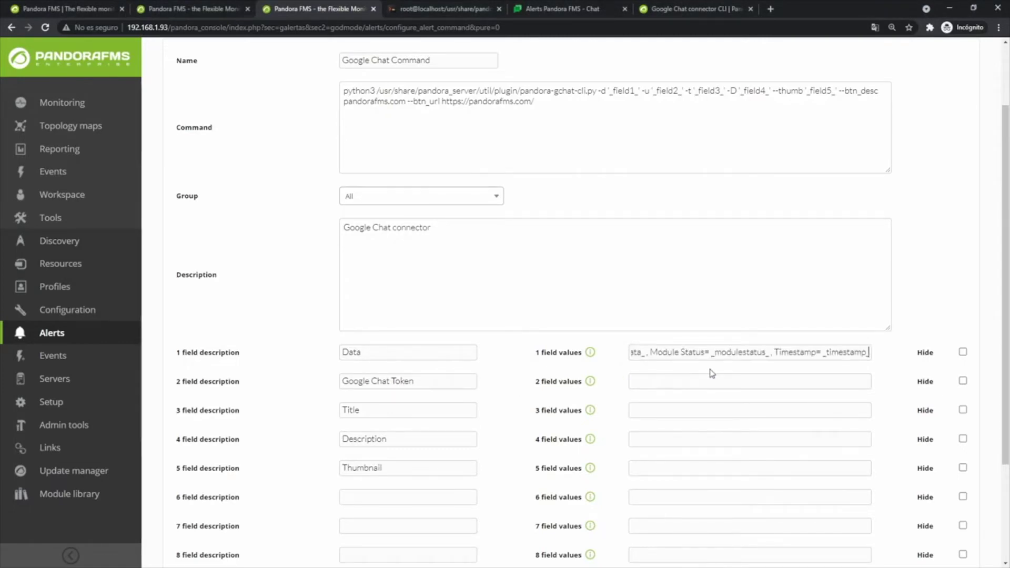
{"action": "key", "text": "Home"}
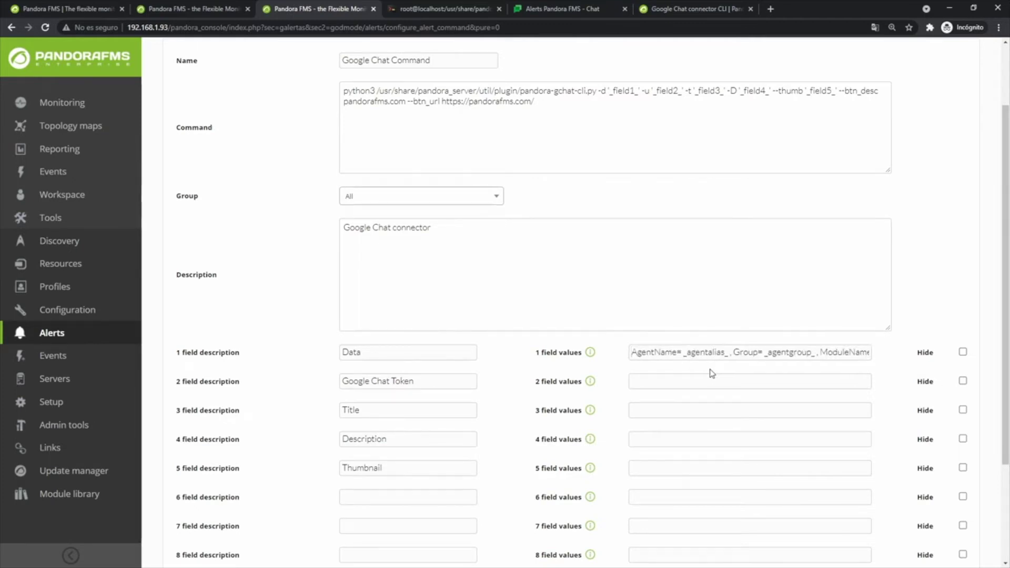
{"action": "left_click_drag", "start_coordinate": [692, 353], "coordinate": [712, 353]}
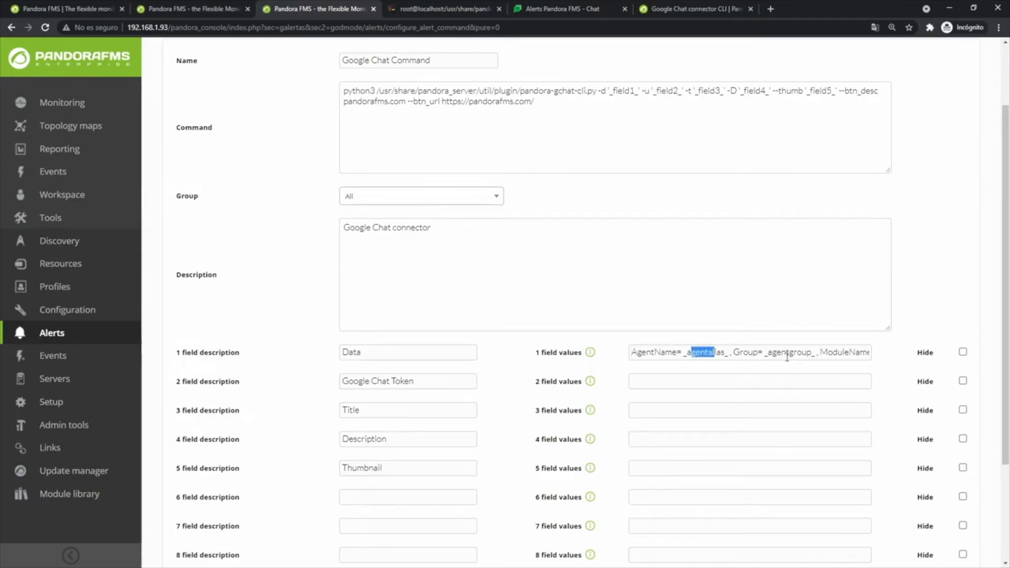
{"action": "left_click_drag", "start_coordinate": [774, 354], "coordinate": [901, 353]}
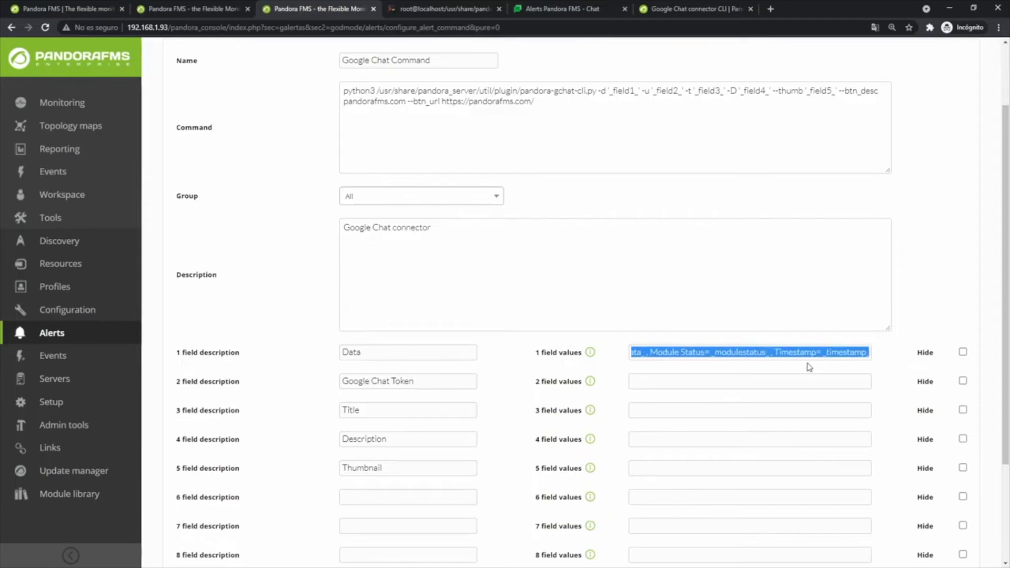
{"action": "left_click", "coordinate": [683, 366]}
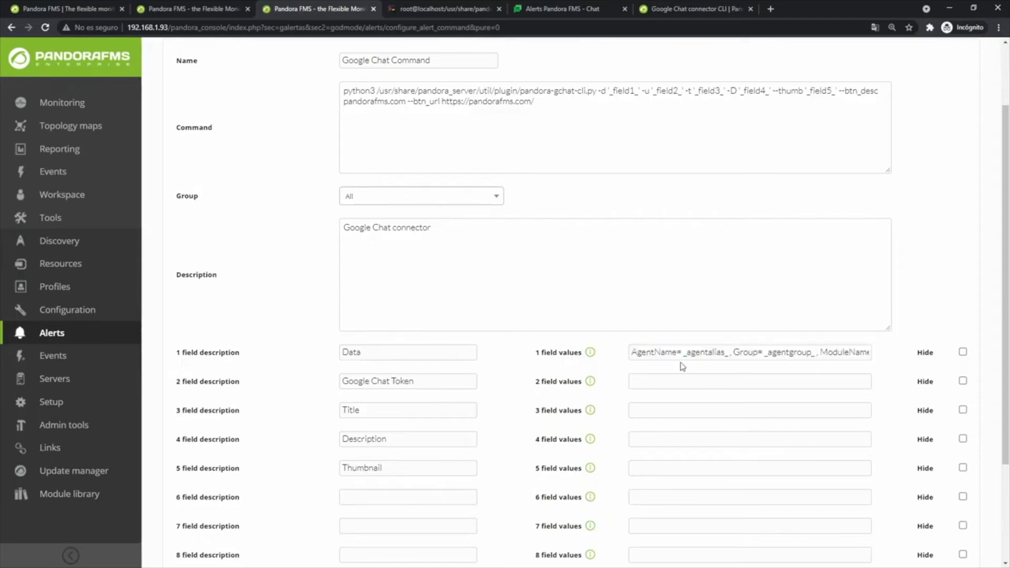
Paste the Google Chat webhook token into the field 2 value and hide it.
{"action": "left_click", "coordinate": [708, 381]}
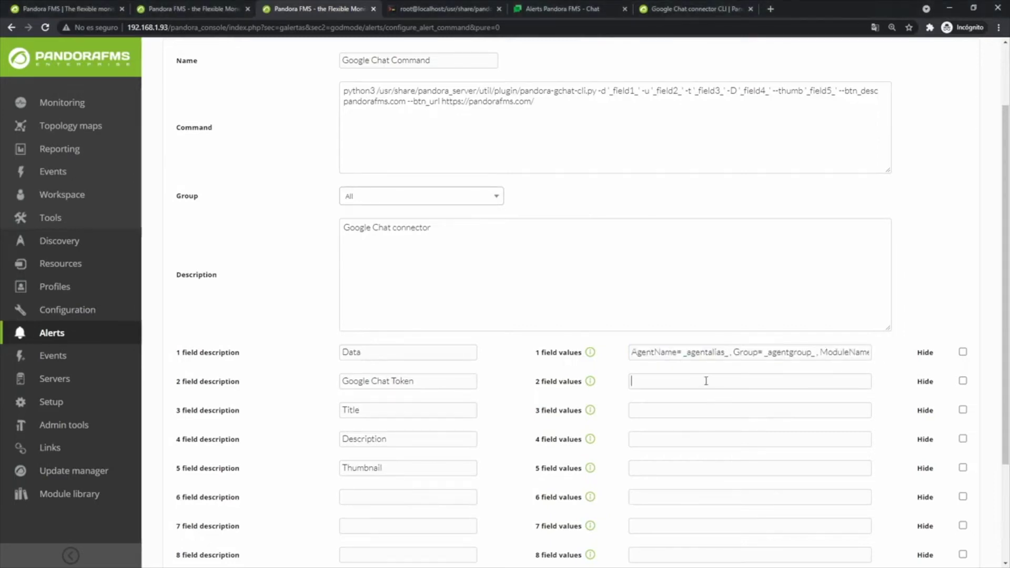
{"action": "key", "text": "ctrl+v"}
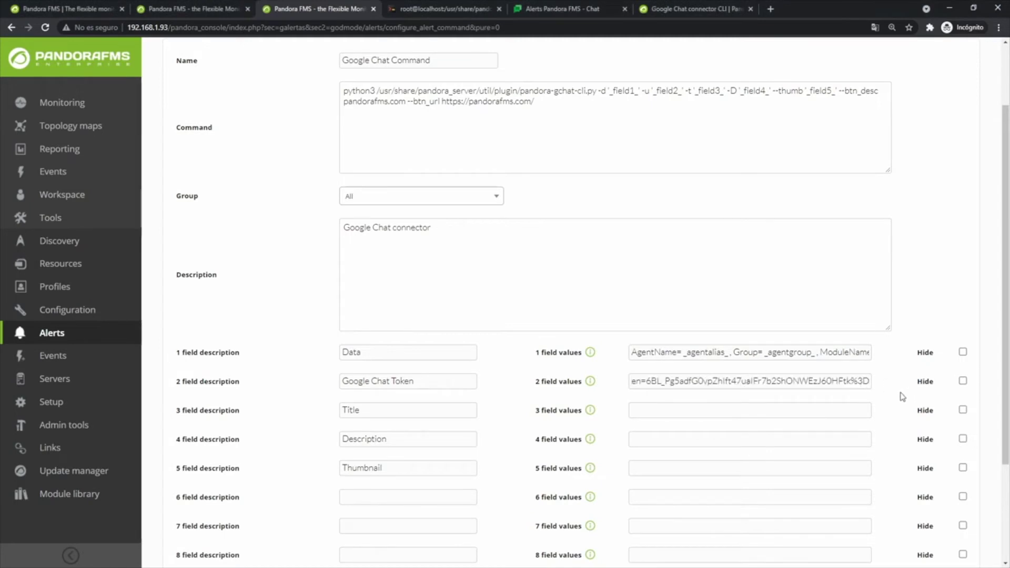
{"action": "left_click", "coordinate": [963, 381]}
{"action": "left_click", "coordinate": [778, 410]}
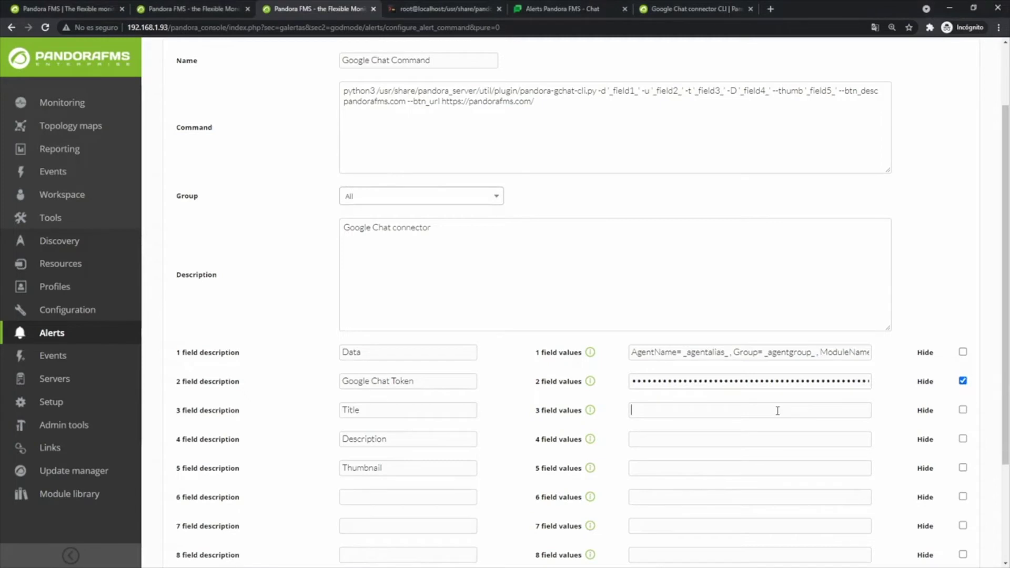
{"action": "type", "text": "Alert in agent _agentalias_"}
{"action": "left_click", "coordinate": [662, 441]}
{"action": "type", "text": "Pandora FMS Alert Fired"}
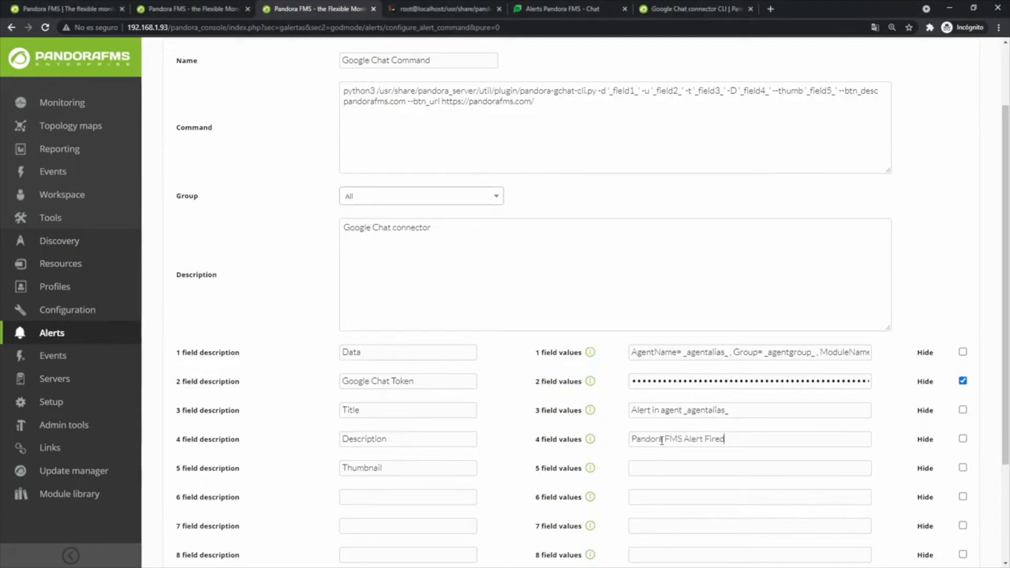
{"action": "left_click", "coordinate": [640, 472]}
{"action": "type", "text": "https://pandorafms.com/images/alerta_roja.png"}
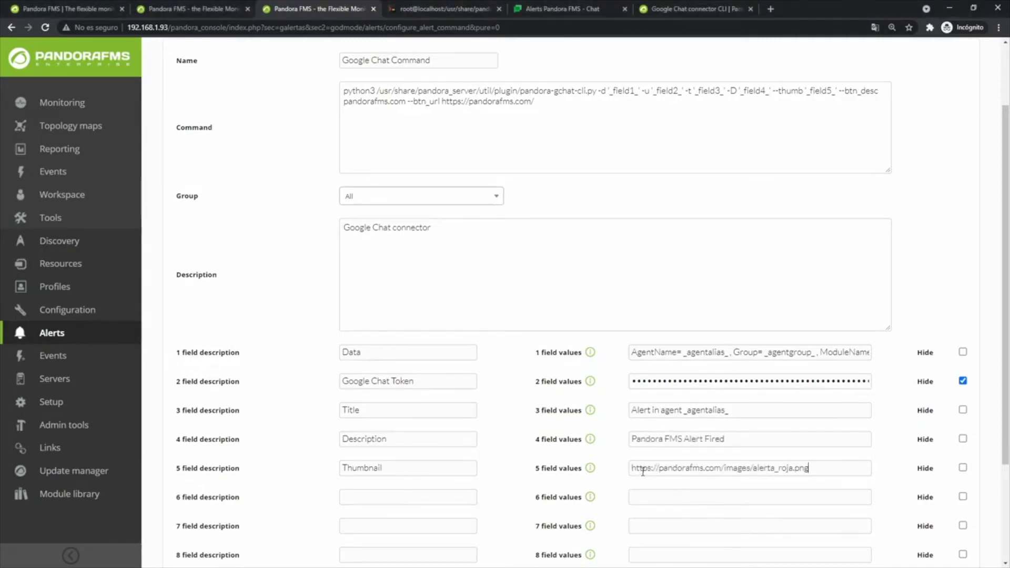
Create the alert command and check the commands list for its entry.
{"action": "scroll", "coordinate": [618, 461], "scroll_direction": "down", "scroll_amount": 3}
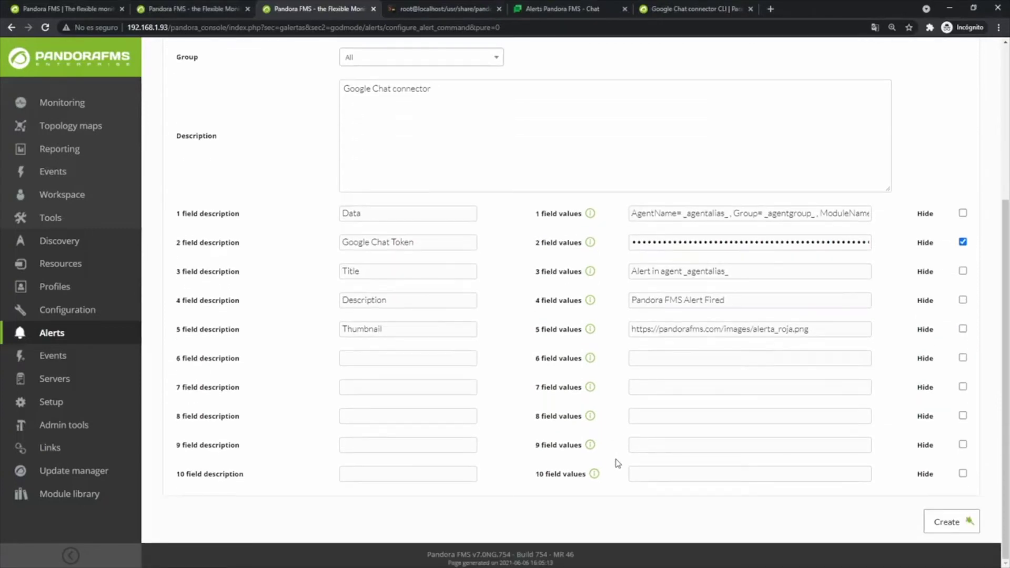
{"action": "left_click", "coordinate": [946, 529]}
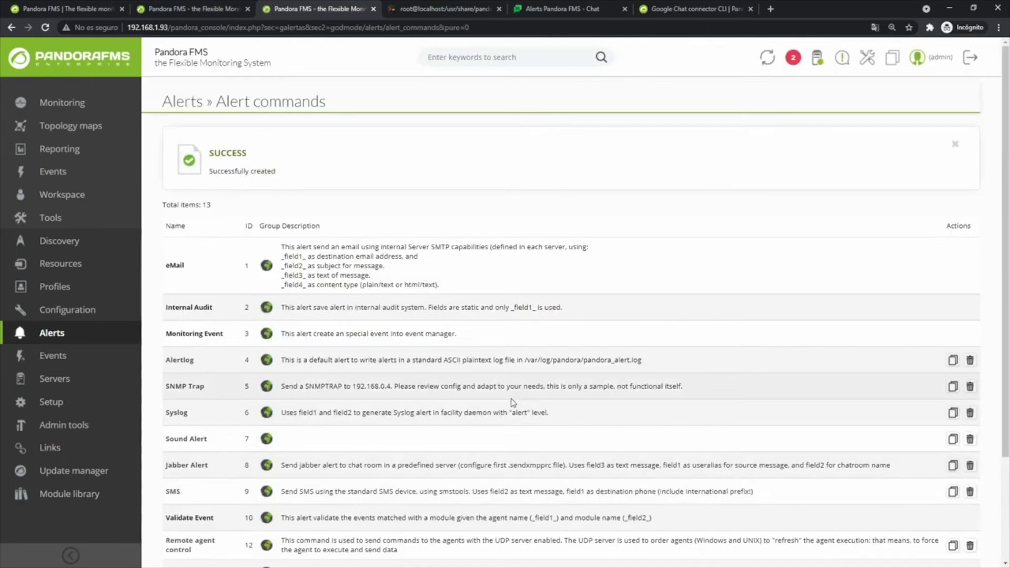
{"action": "scroll", "coordinate": [372, 465], "scroll_direction": "down", "scroll_amount": 3}
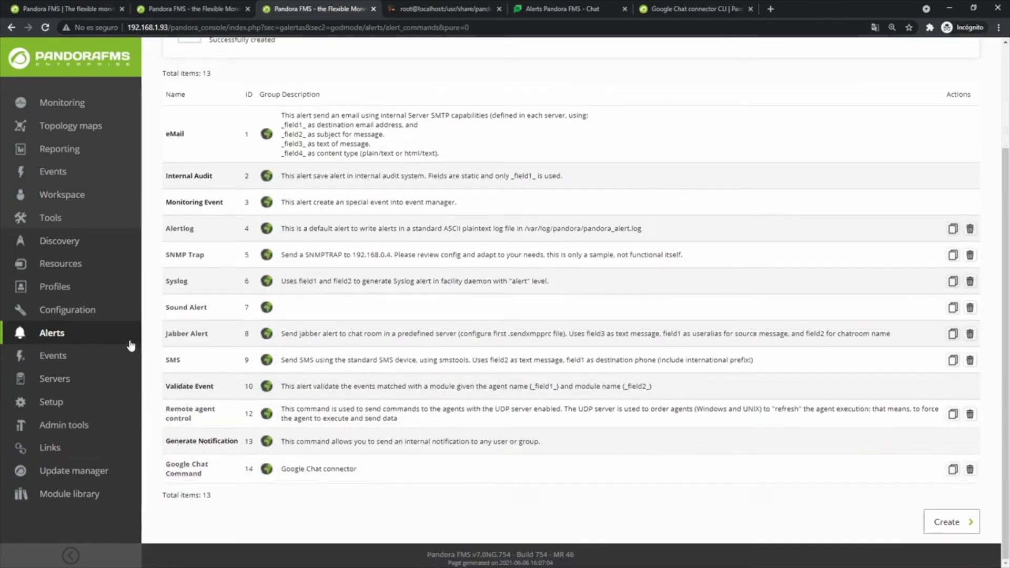
{"action": "scroll", "coordinate": [157, 344], "scroll_direction": "up", "scroll_amount": 3}
Start a new alert action from the alert actions list and name it Google Chat Action.
{"action": "mouse_move", "coordinate": [96, 331]}
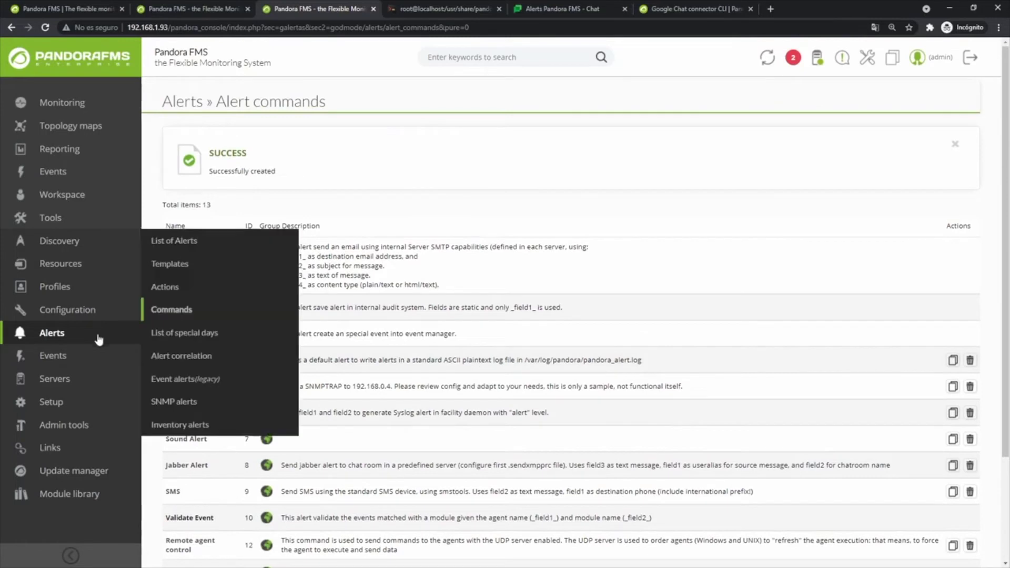
{"action": "left_click", "coordinate": [171, 288]}
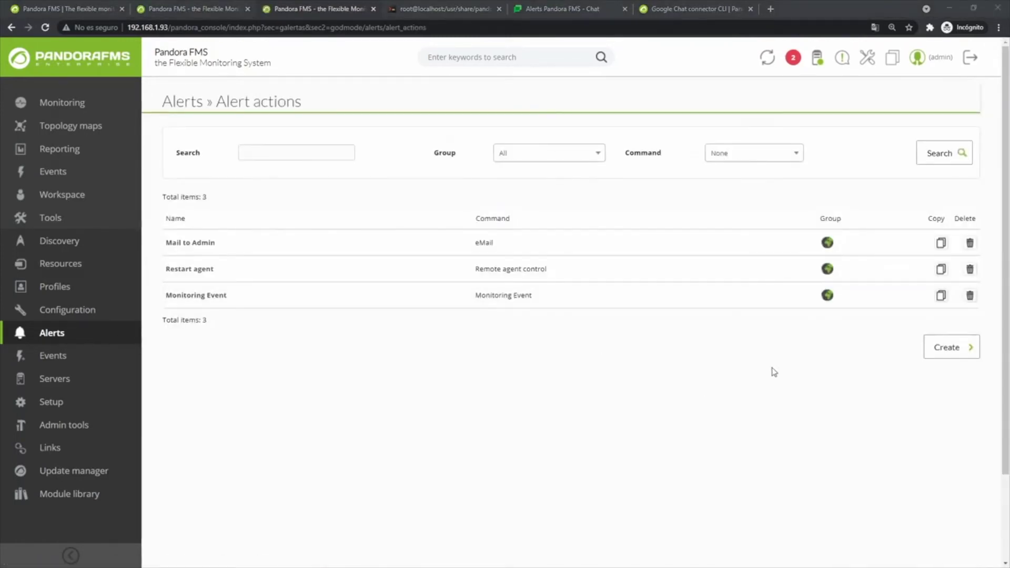
{"action": "left_click", "coordinate": [959, 350]}
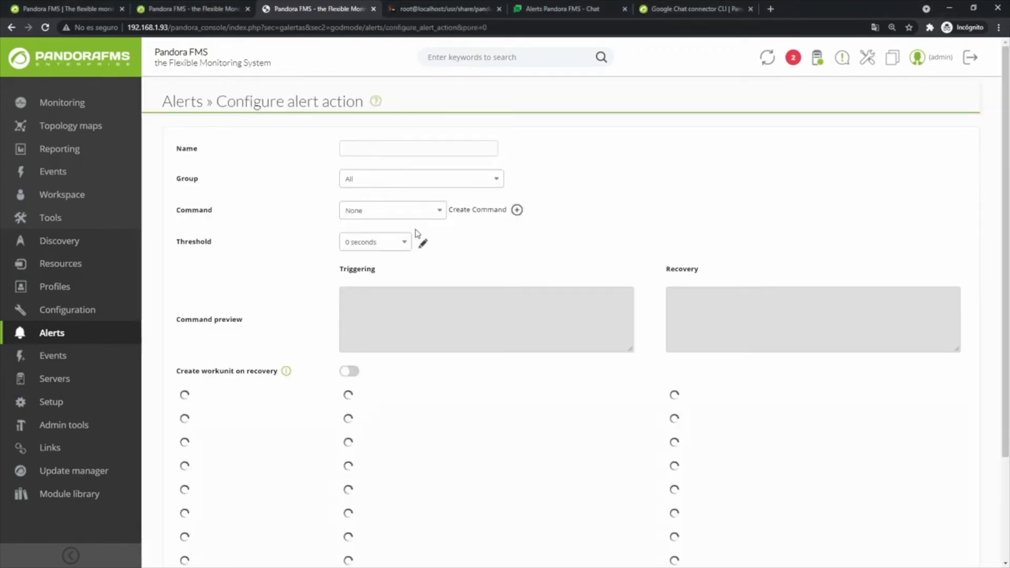
{"action": "left_click", "coordinate": [381, 151]}
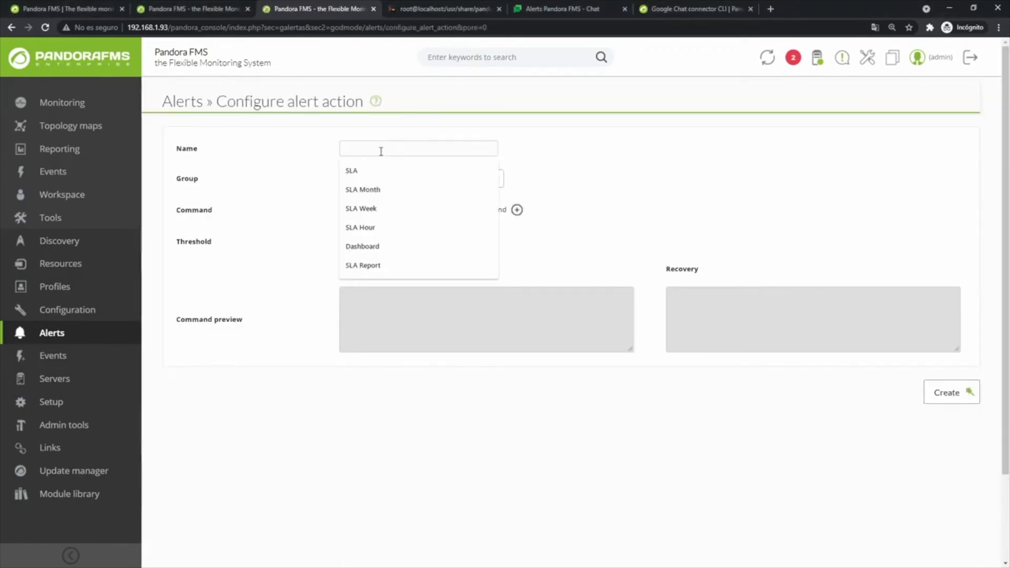
{"action": "type", "text": "Google Chat"}
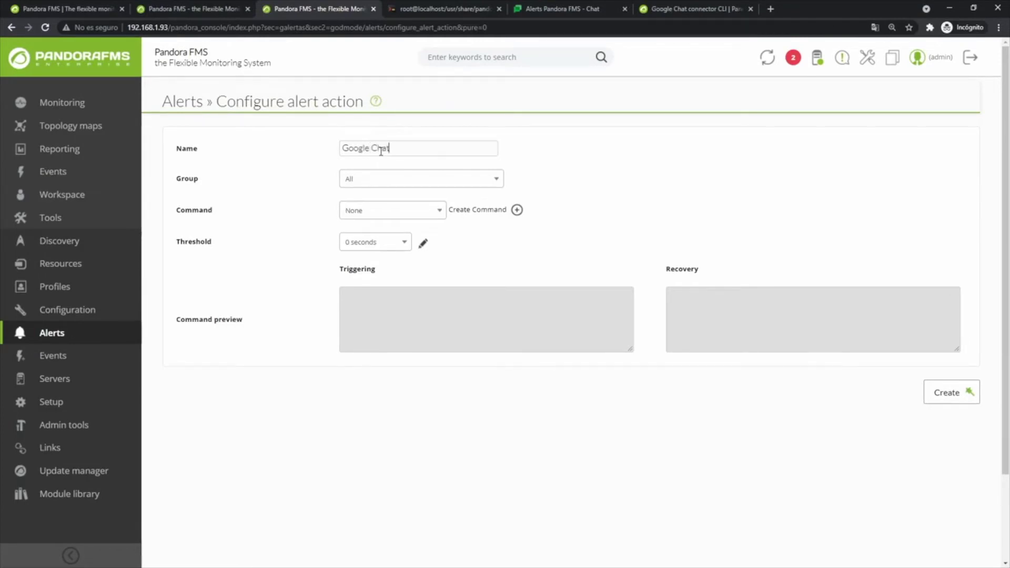
{"action": "type", "text": " Actio"}
Assign the alert action to the group All and choose Google Chat Command as its command.
{"action": "left_click", "coordinate": [405, 182]}
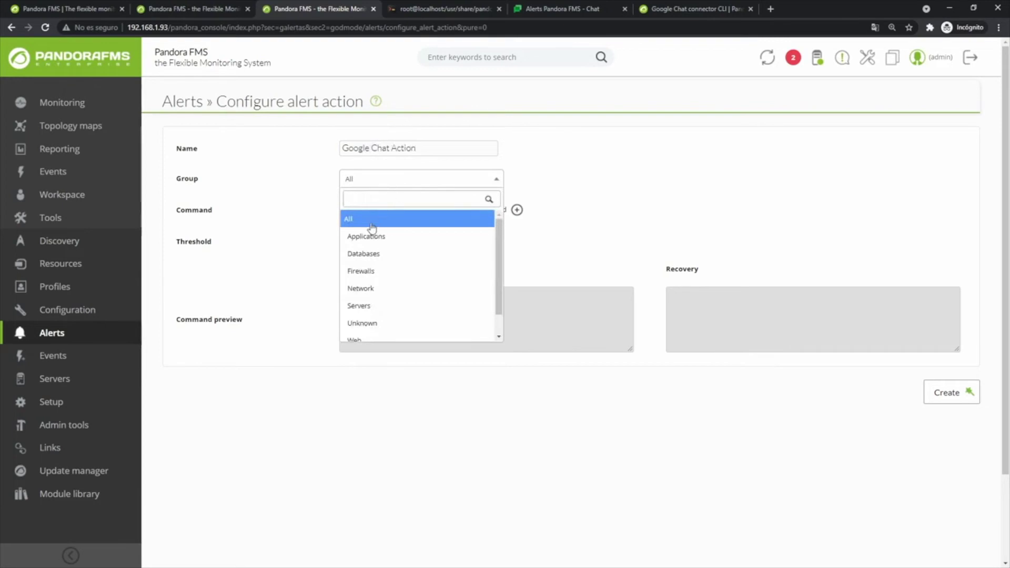
{"action": "left_click", "coordinate": [366, 218]}
{"action": "left_click", "coordinate": [372, 213]}
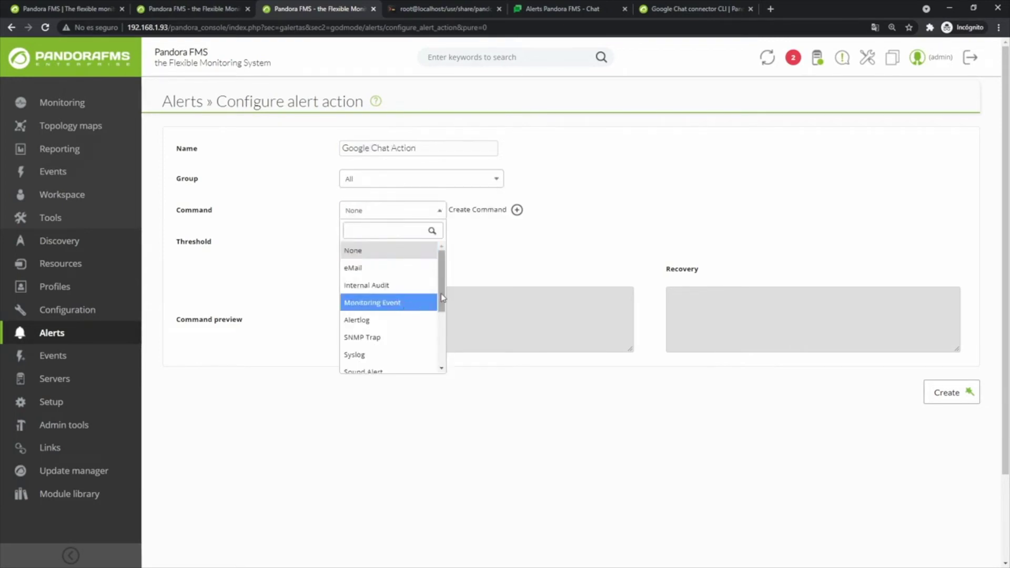
{"action": "left_click_drag", "start_coordinate": [442, 302], "coordinate": [443, 377]}
{"action": "left_click", "coordinate": [400, 365]}
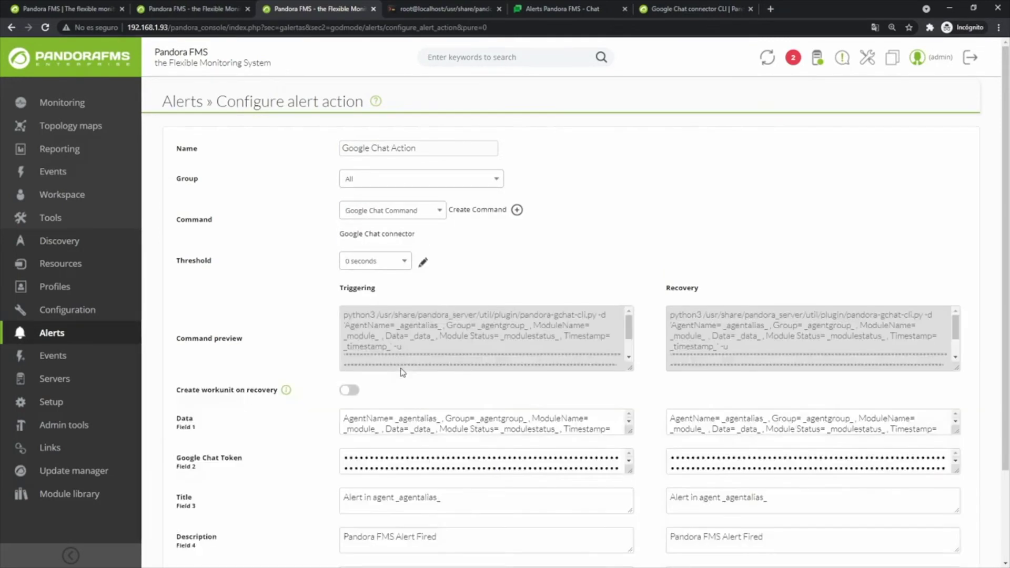
Review the action's triggering values for Data, Google Chat Token, Title, Description and Thumbnail.
{"action": "scroll", "coordinate": [308, 348], "scroll_direction": "down", "scroll_amount": 2}
{"action": "left_click_drag", "start_coordinate": [343, 307], "coordinate": [367, 308]}
{"action": "left_click_drag", "start_coordinate": [343, 346], "coordinate": [416, 356]}
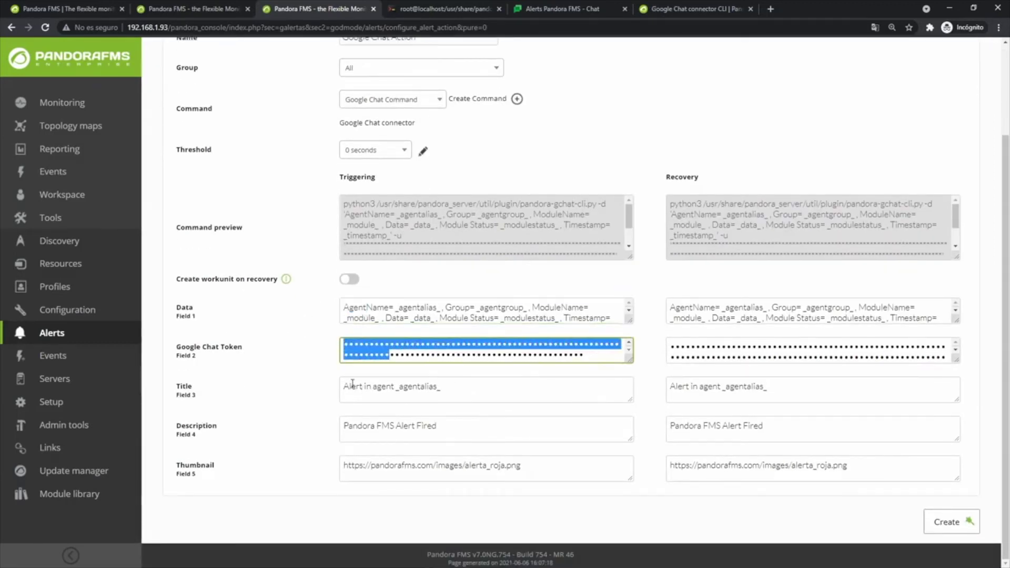
{"action": "left_click_drag", "start_coordinate": [349, 387], "coordinate": [449, 417]}
{"action": "left_click_drag", "start_coordinate": [365, 424], "coordinate": [426, 425]}
{"action": "left_click_drag", "start_coordinate": [371, 465], "coordinate": [449, 466]}
{"action": "scroll", "coordinate": [457, 350], "scroll_direction": "up", "scroll_amount": 1}
{"action": "left_click", "coordinate": [310, 346]}
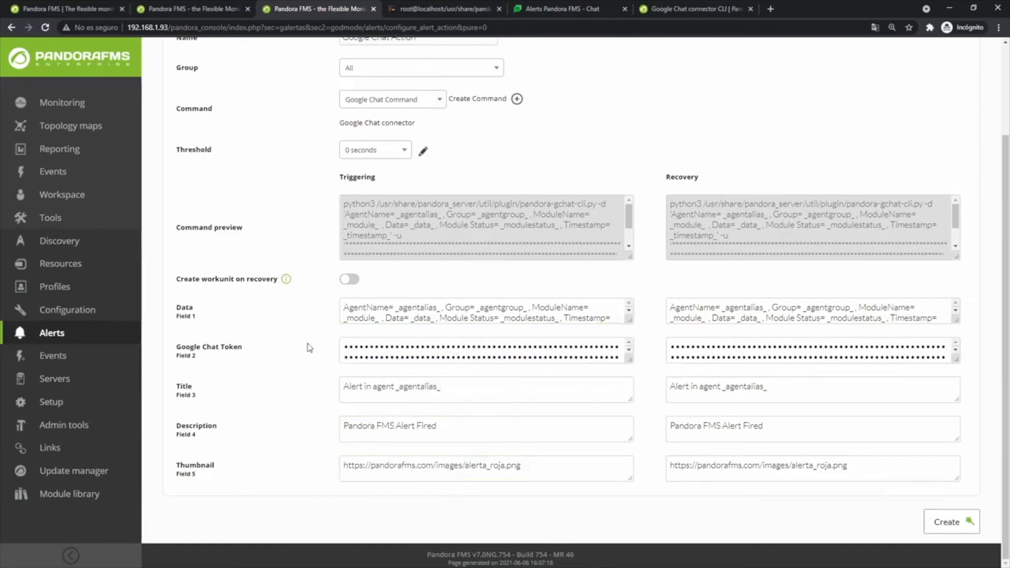
Examine the macros in the action's triggering Data field and compare them with those in the recovery Data field.
{"action": "scroll", "coordinate": [314, 345], "scroll_direction": "up", "scroll_amount": 1}
{"action": "scroll", "coordinate": [314, 345], "scroll_direction": "up", "scroll_amount": 2}
{"action": "left_click_drag", "start_coordinate": [440, 394], "coordinate": [385, 395]}
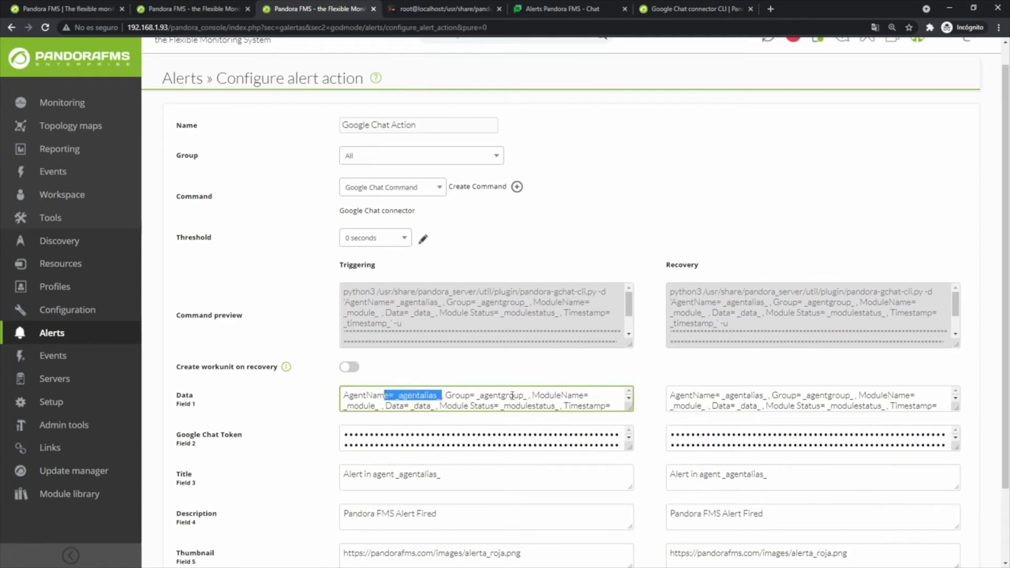
{"action": "left_click_drag", "start_coordinate": [512, 395], "coordinate": [480, 398]}
{"action": "left_click_drag", "start_coordinate": [588, 395], "coordinate": [570, 395]}
{"action": "left_click", "coordinate": [652, 388]}
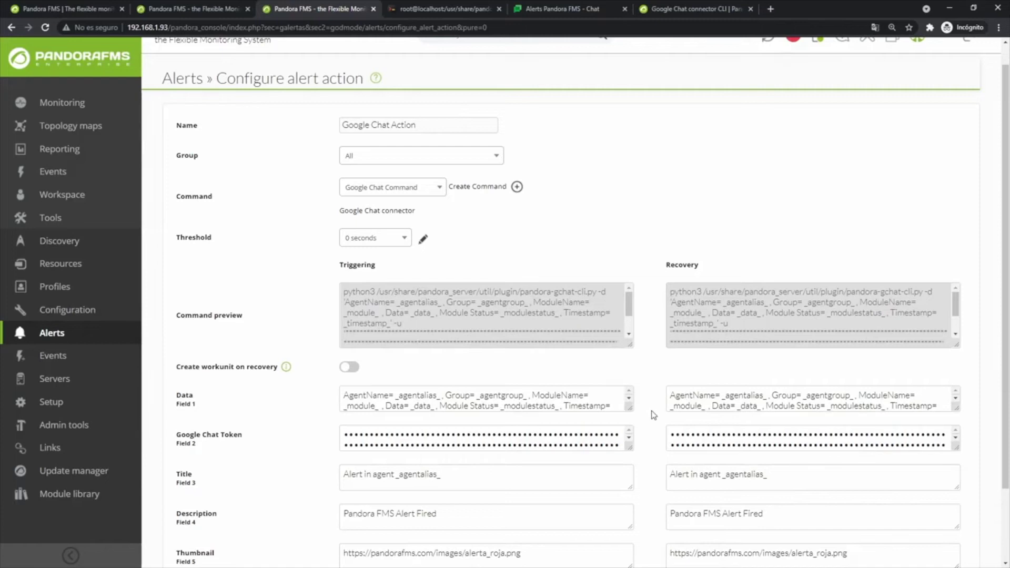
{"action": "scroll", "coordinate": [654, 417], "scroll_direction": "down", "scroll_amount": 2}
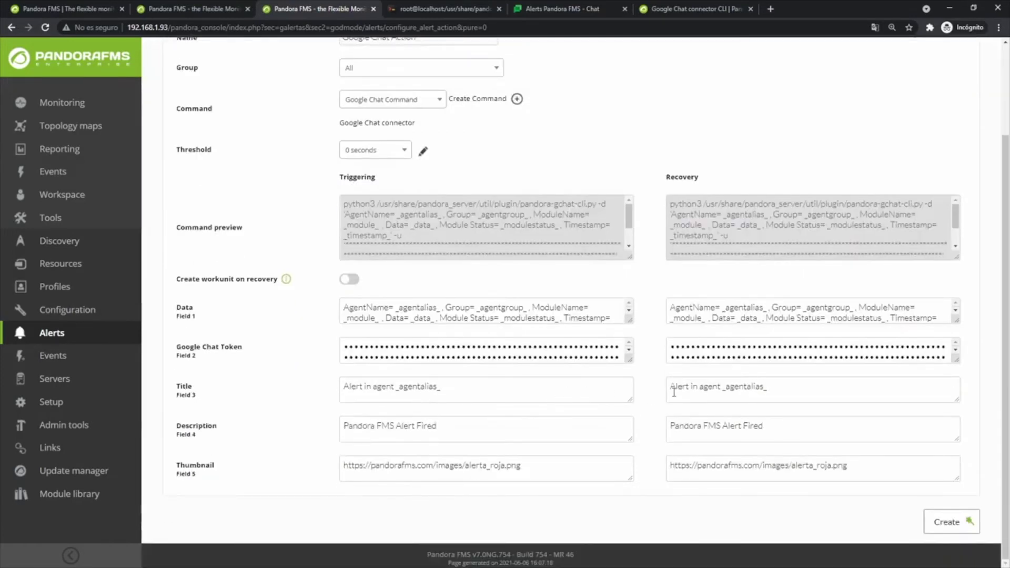
{"action": "left_click_drag", "start_coordinate": [724, 307], "coordinate": [753, 308]}
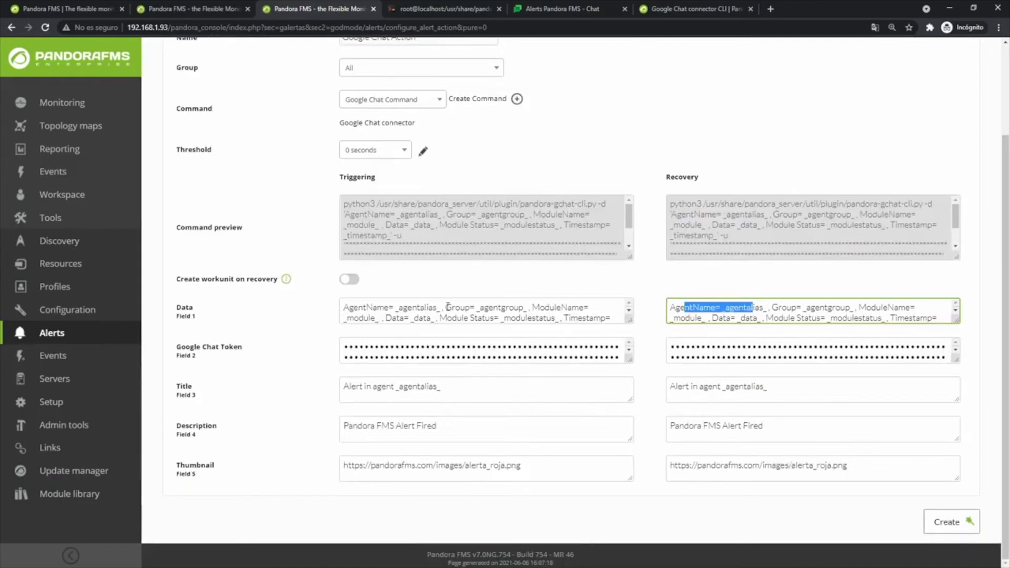
{"action": "left_click", "coordinate": [424, 307]}
{"action": "left_click_drag", "start_coordinate": [424, 307], "coordinate": [495, 307]}
{"action": "left_click_drag", "start_coordinate": [715, 308], "coordinate": [767, 310]}
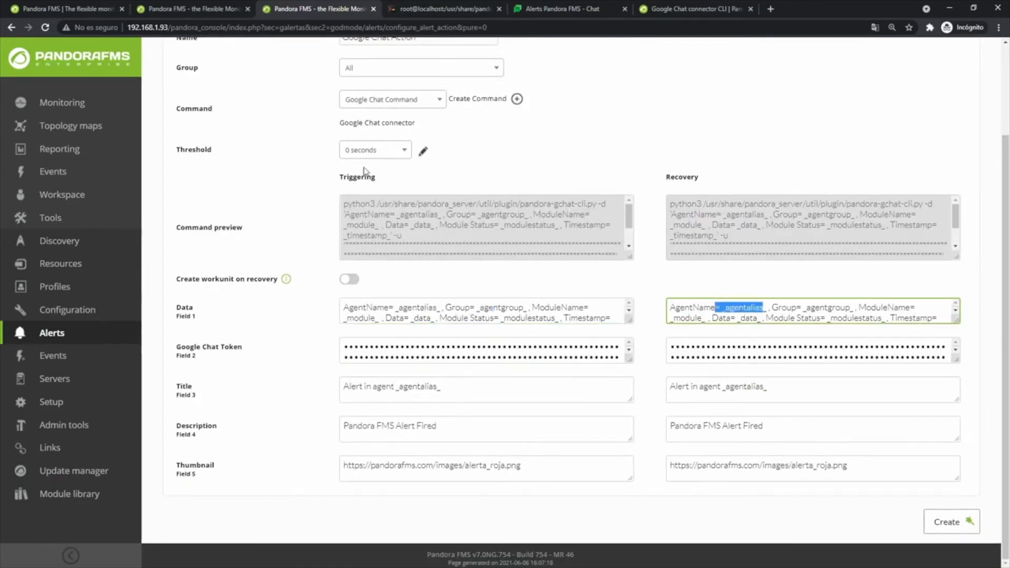
Compare the action's triggering and recovery Data fields, and create the alert action with its fields as they are.
{"action": "left_click_drag", "start_coordinate": [336, 177], "coordinate": [367, 177]}
{"action": "left_click_drag", "start_coordinate": [670, 176], "coordinate": [710, 179]}
{"action": "left_click", "coordinate": [578, 313]}
{"action": "left_click_drag", "start_coordinate": [721, 305], "coordinate": [767, 316]}
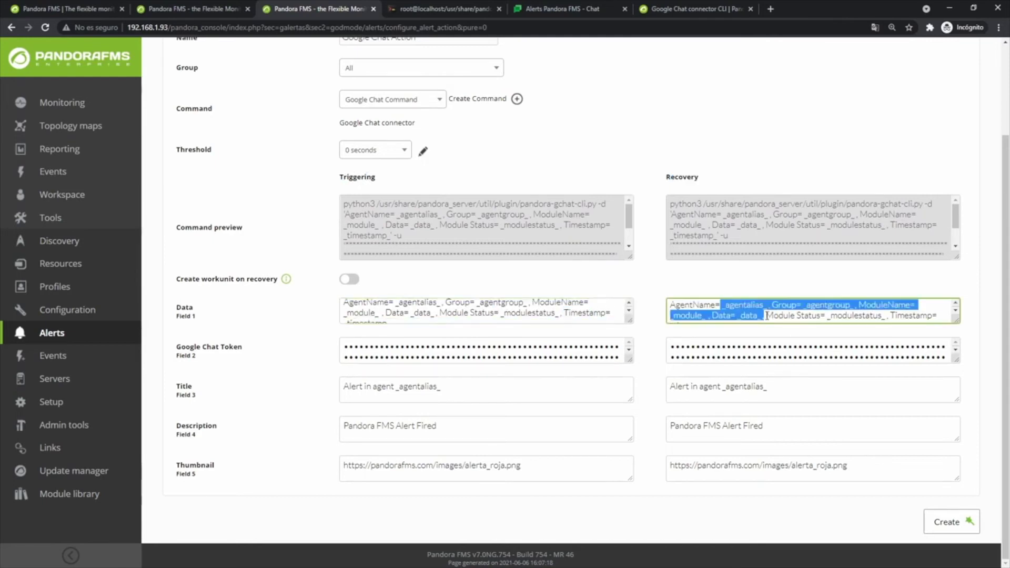
{"action": "left_click", "coordinate": [968, 521]}
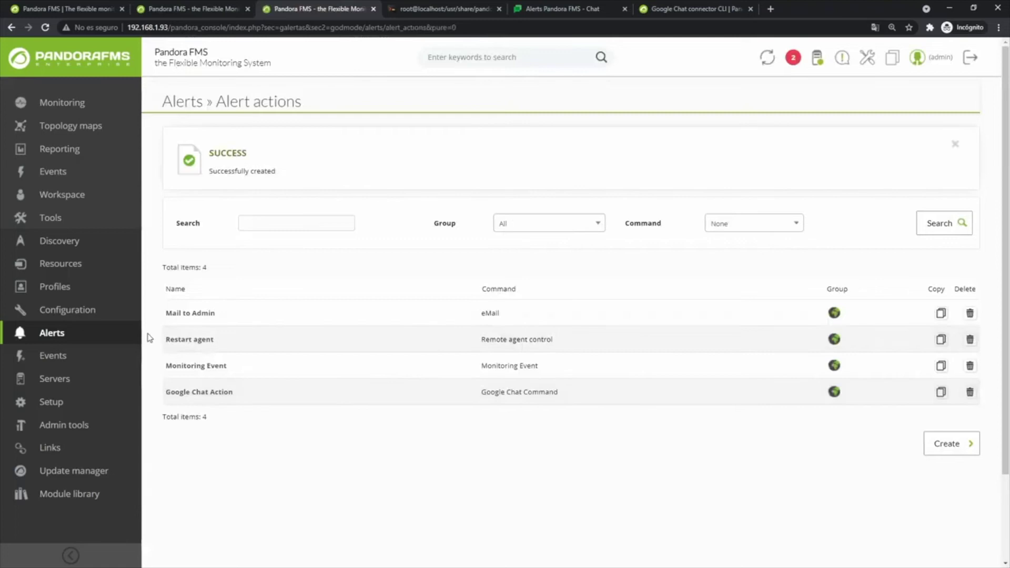
Start a new alert template named Google Chat Template for the group All and continue to its conditions.
{"action": "mouse_move", "coordinate": [52, 337]}
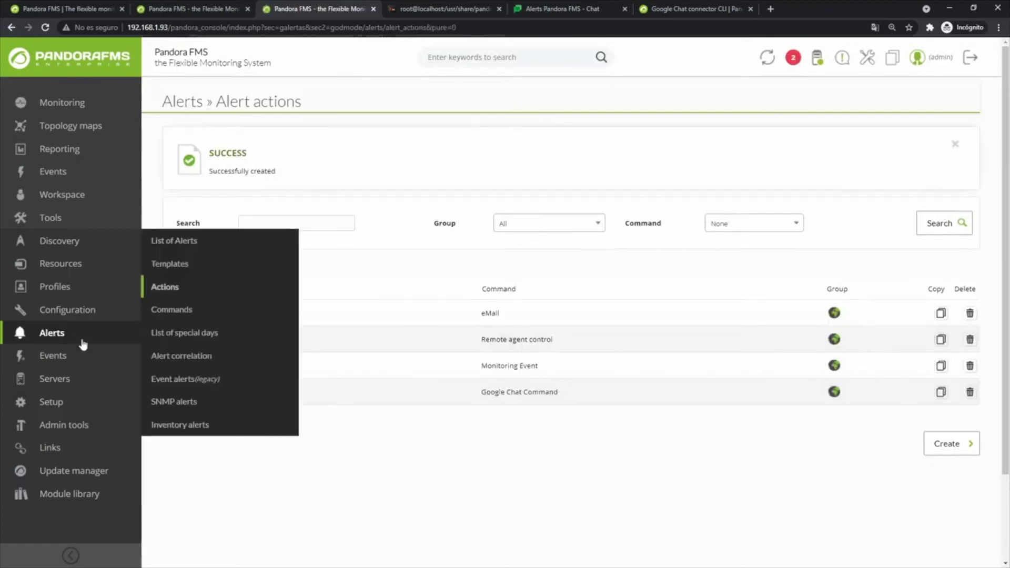
{"action": "left_click", "coordinate": [171, 265]}
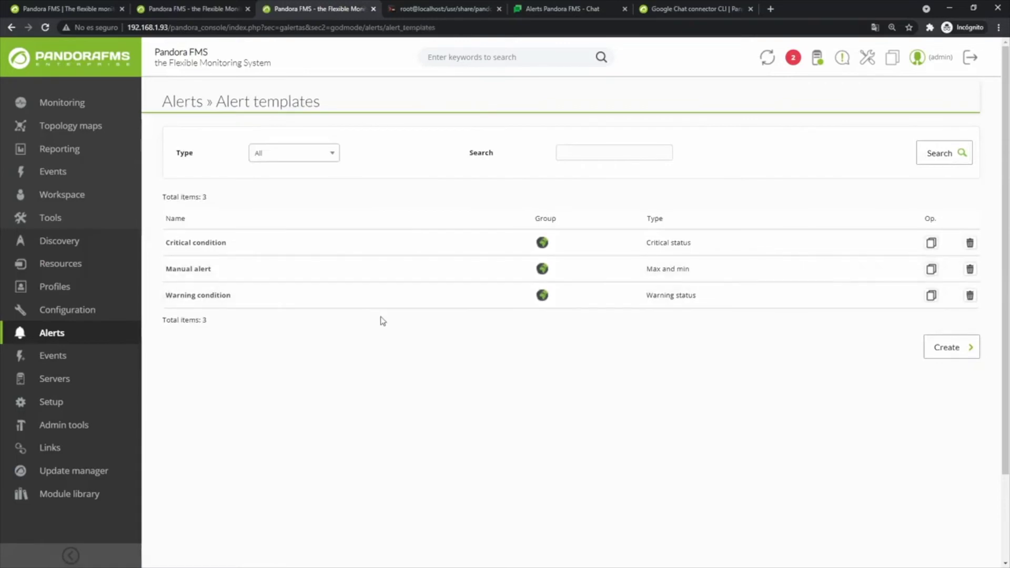
{"action": "left_click", "coordinate": [941, 352]}
{"action": "left_click", "coordinate": [382, 184]}
{"action": "type", "text": "Google Chat te"}
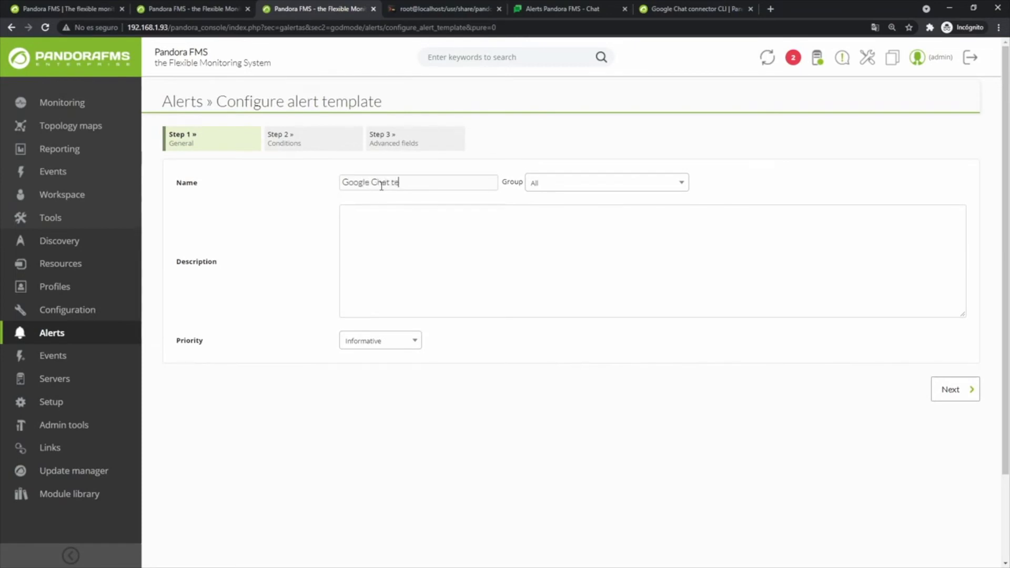
{"action": "key", "text": "BackSpace"}
{"action": "type", "text": "Template"}
{"action": "left_click", "coordinate": [560, 181]}
{"action": "left_click", "coordinate": [534, 223]}
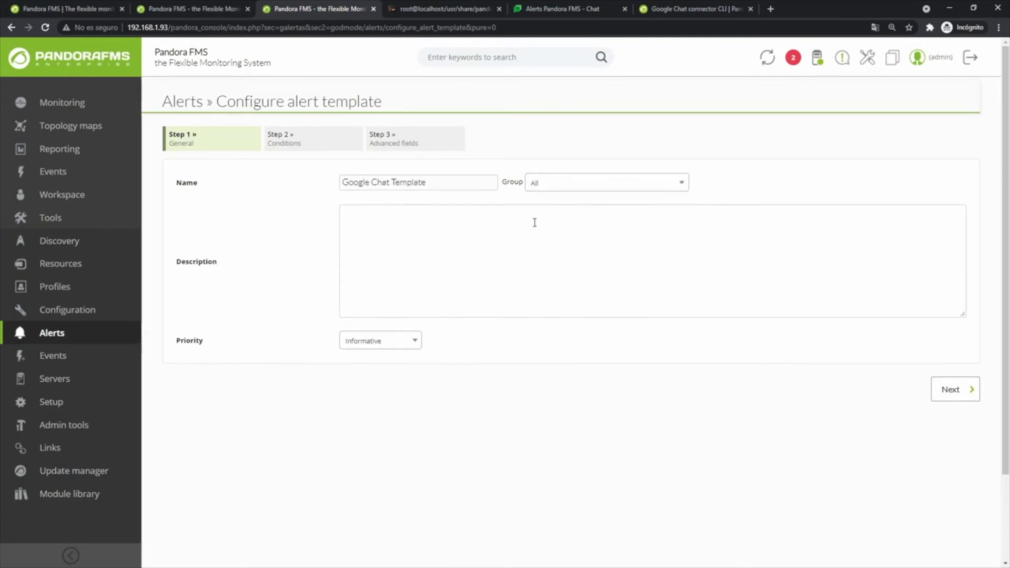
{"action": "left_click", "coordinate": [945, 389]}
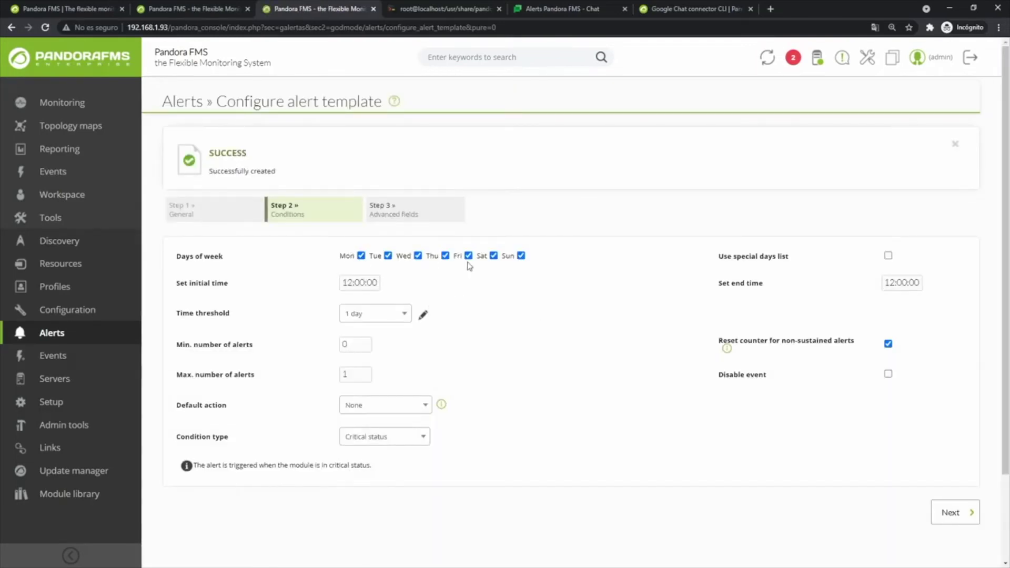
Review the template's days of the week, initial and end times, time threshold options, and minimum and maximum number of alerts.
{"action": "left_click_drag", "start_coordinate": [558, 262], "coordinate": [332, 283]}
{"action": "left_click", "coordinate": [342, 282]}
{"action": "left_click", "coordinate": [898, 283]}
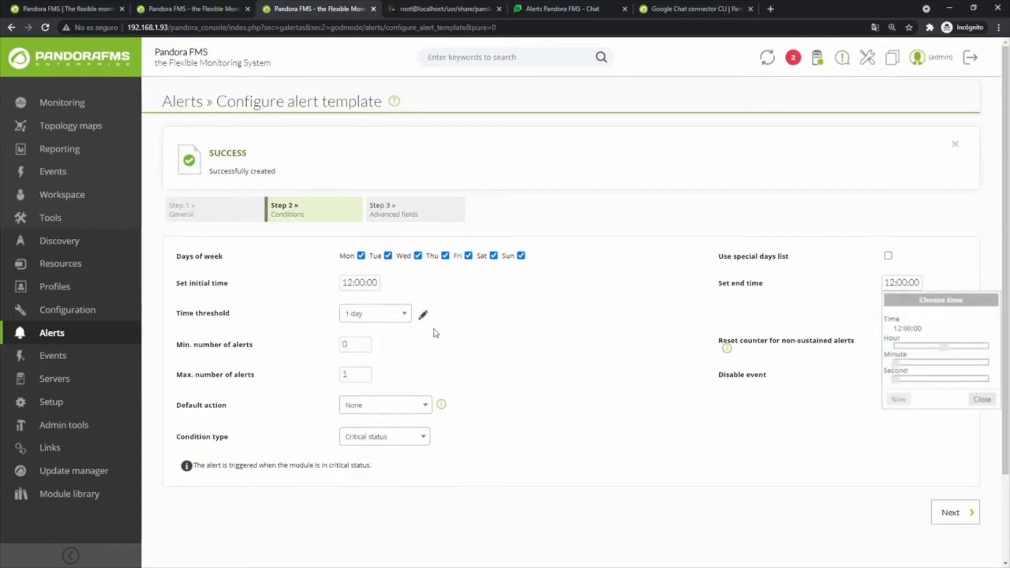
{"action": "left_click", "coordinate": [408, 342]}
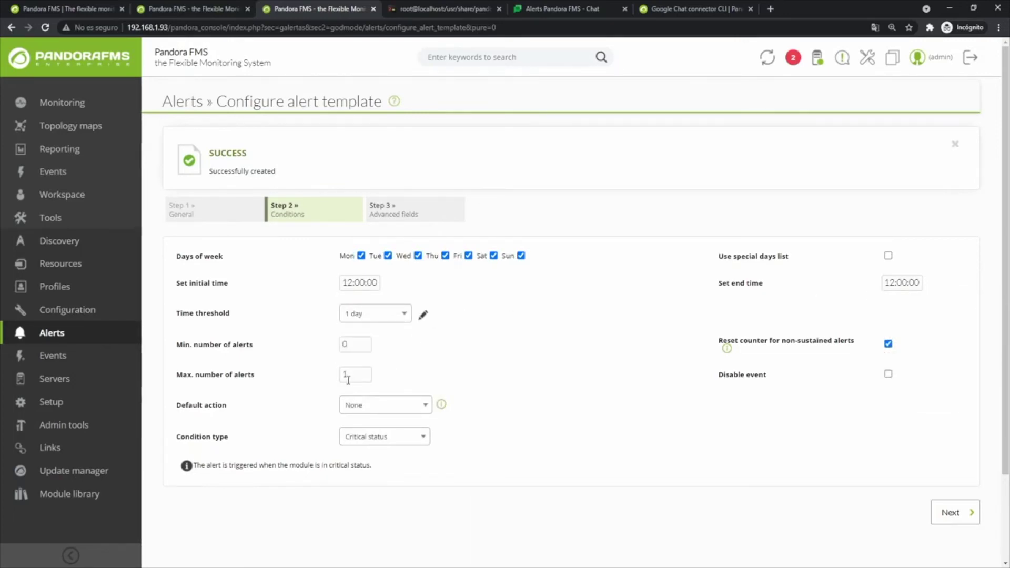
{"action": "left_click_drag", "start_coordinate": [351, 375], "coordinate": [294, 379]}
{"action": "left_click", "coordinate": [372, 313]}
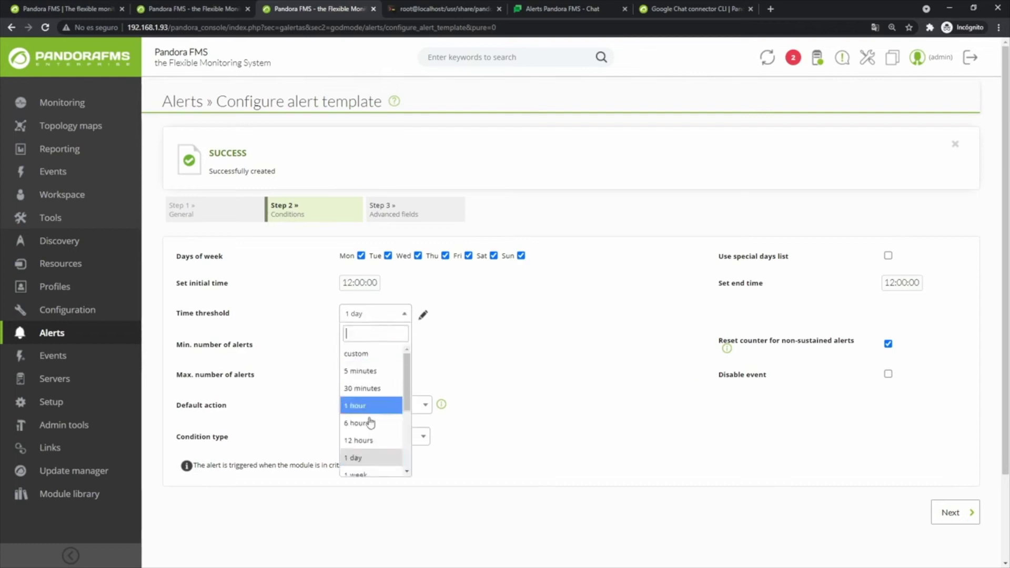
{"action": "left_click", "coordinate": [291, 369]}
{"action": "double_click", "coordinate": [354, 341]}
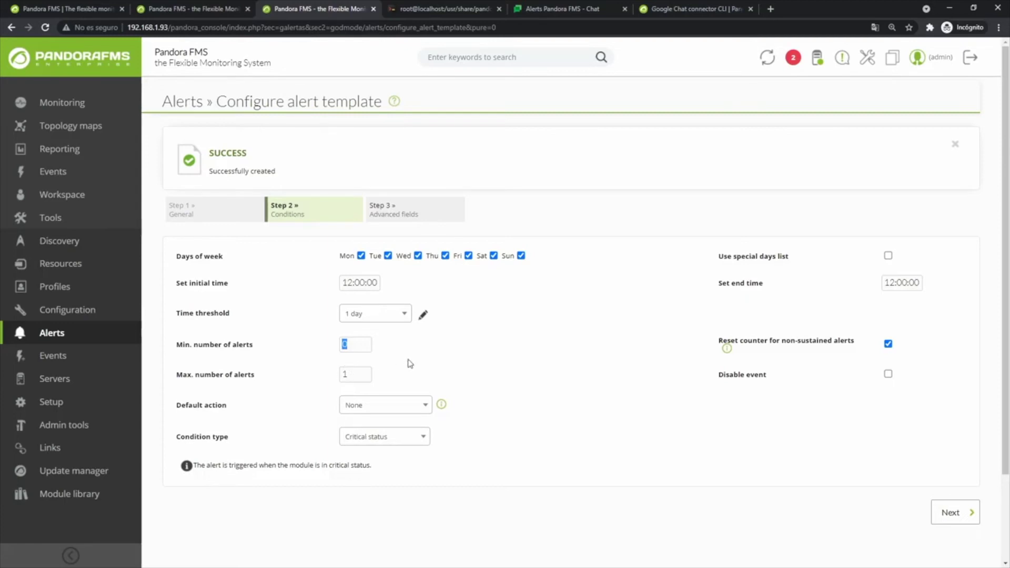
Set the template's default action to Google Chat Action and its condition type to Critical status.
{"action": "left_click", "coordinate": [400, 408]}
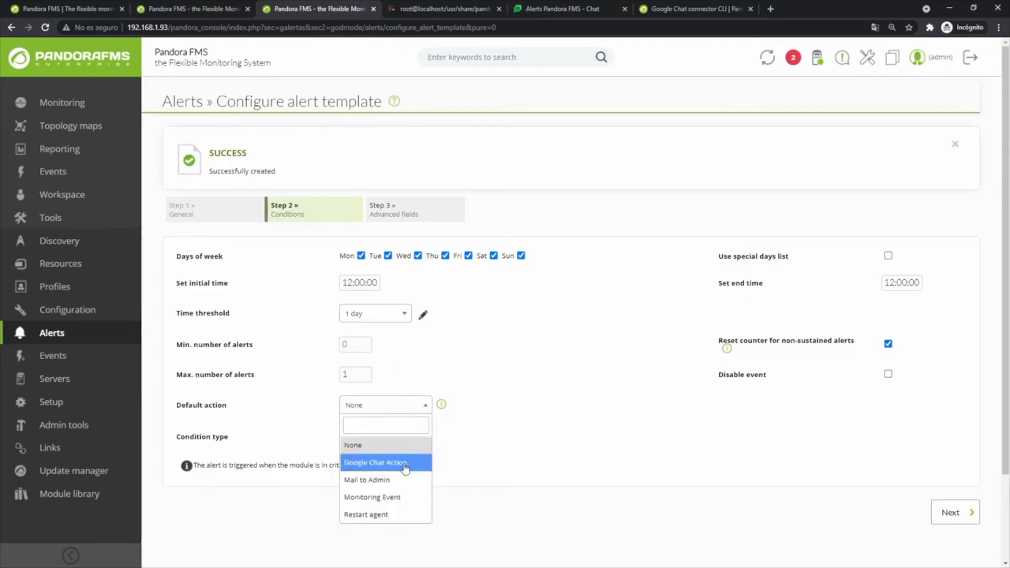
{"action": "left_click", "coordinate": [404, 463]}
{"action": "left_click", "coordinate": [409, 438]}
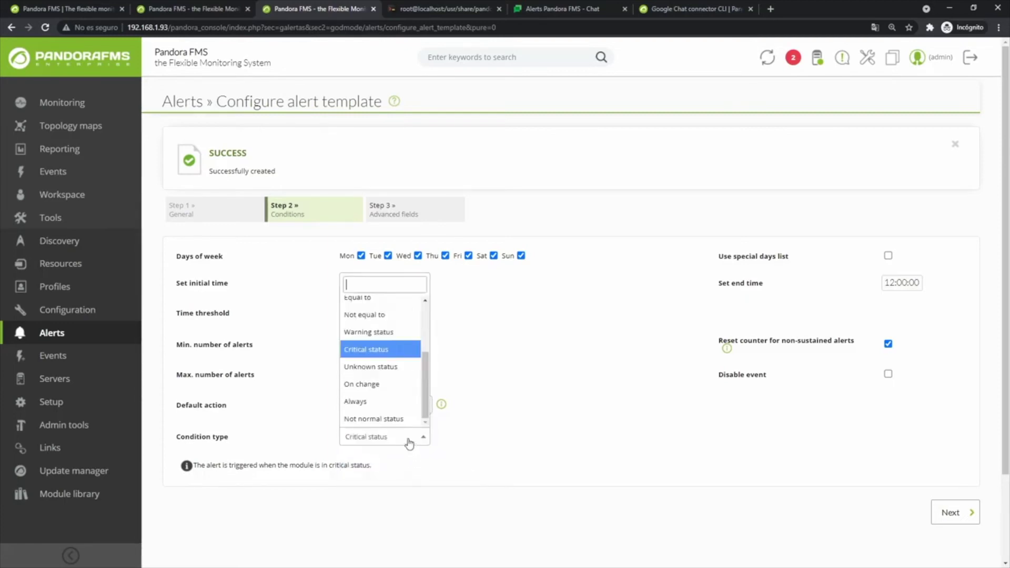
{"action": "left_click", "coordinate": [369, 350]}
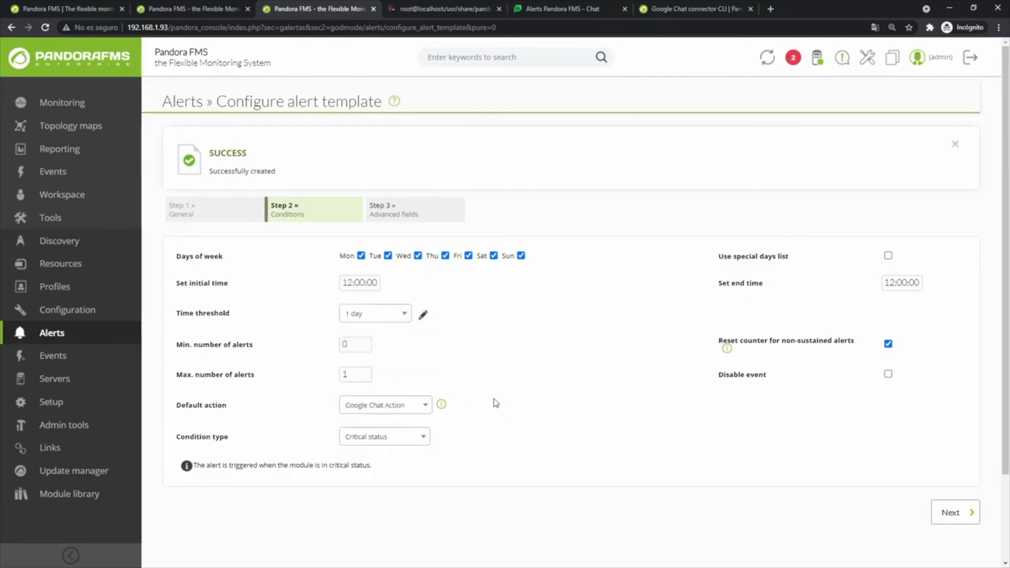
Set the minimum number of alerts to 2, toggle the counter reset for non-sustained alerts, and continue to the advanced fields.
{"action": "left_click", "coordinate": [888, 344]}
{"action": "left_click", "coordinate": [887, 344]}
{"action": "left_click_drag", "start_coordinate": [355, 347], "coordinate": [294, 351]}
{"action": "mouse_move", "coordinate": [727, 350]}
{"action": "double_click", "coordinate": [346, 345]}
{"action": "type", "text": "2"}
{"action": "left_click", "coordinate": [887, 343]}
{"action": "left_click", "coordinate": [962, 514]}
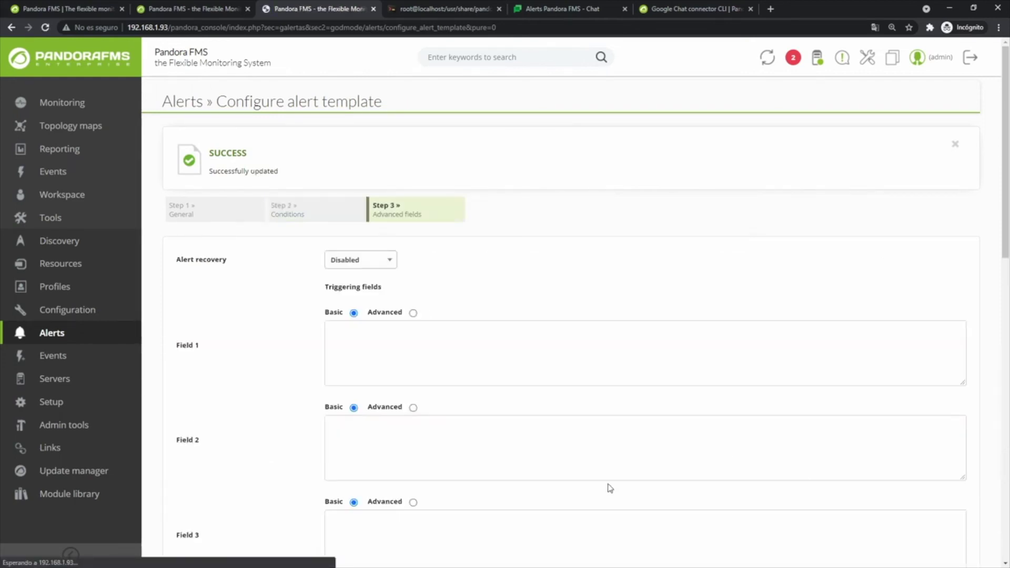
Enable alert recovery for the template and compare its triggering fields with its recovery fields.
{"action": "left_click", "coordinate": [385, 261]}
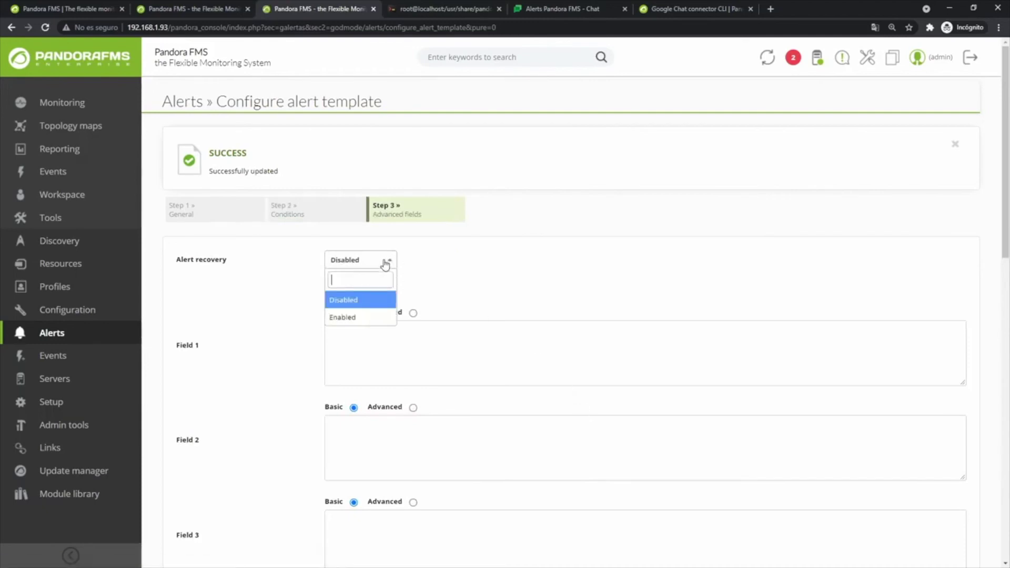
{"action": "left_click", "coordinate": [342, 319]}
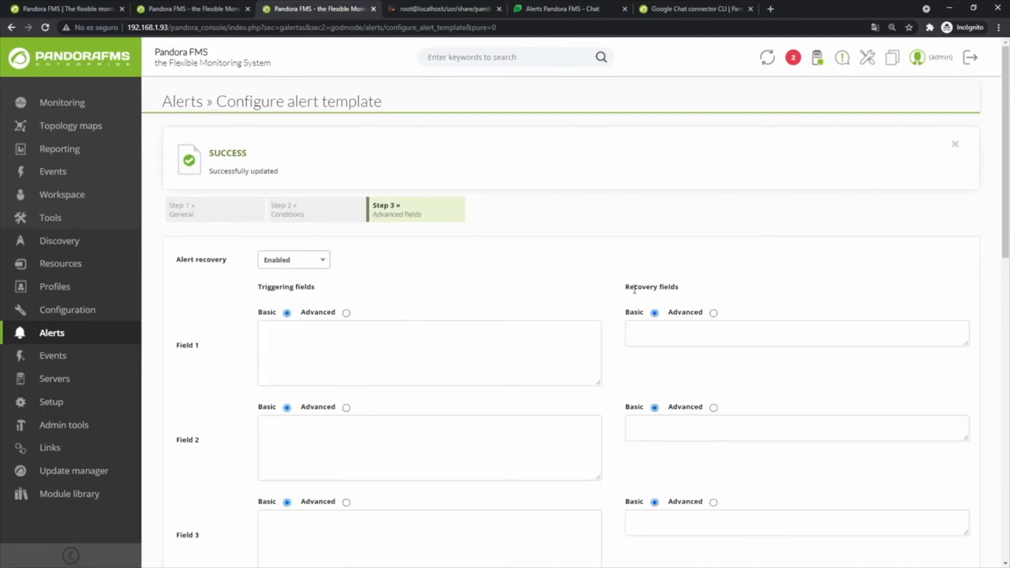
{"action": "left_click_drag", "start_coordinate": [626, 285], "coordinate": [670, 287]}
{"action": "left_click_drag", "start_coordinate": [258, 287], "coordinate": [285, 288]}
{"action": "left_click", "coordinate": [349, 293]}
Look through the template's Field 1 to Field 10, leave them empty and finish the template.
{"action": "scroll", "coordinate": [621, 330], "scroll_direction": "down", "scroll_amount": 2}
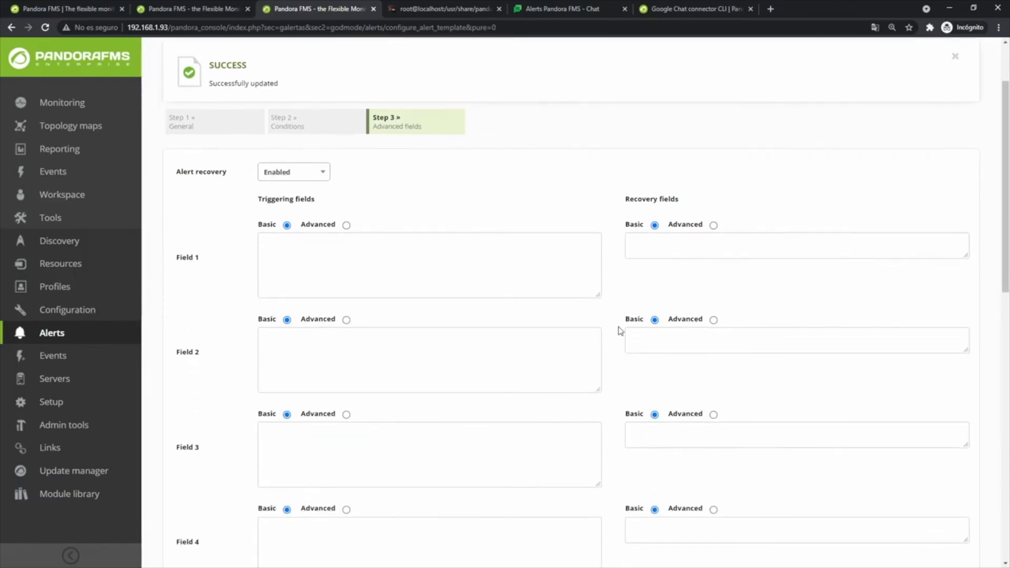
{"action": "left_click_drag", "start_coordinate": [169, 260], "coordinate": [197, 265]}
{"action": "left_click_drag", "start_coordinate": [164, 347], "coordinate": [192, 353]}
{"action": "left_click_drag", "start_coordinate": [178, 448], "coordinate": [195, 451]}
{"action": "scroll", "coordinate": [616, 474], "scroll_direction": "down", "scroll_amount": 12}
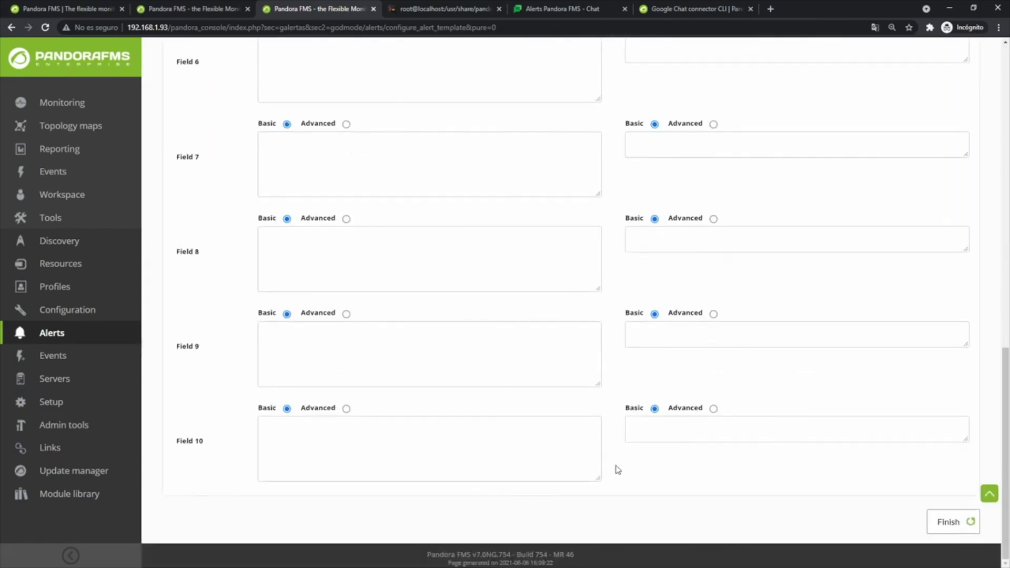
{"action": "left_click", "coordinate": [938, 526]}
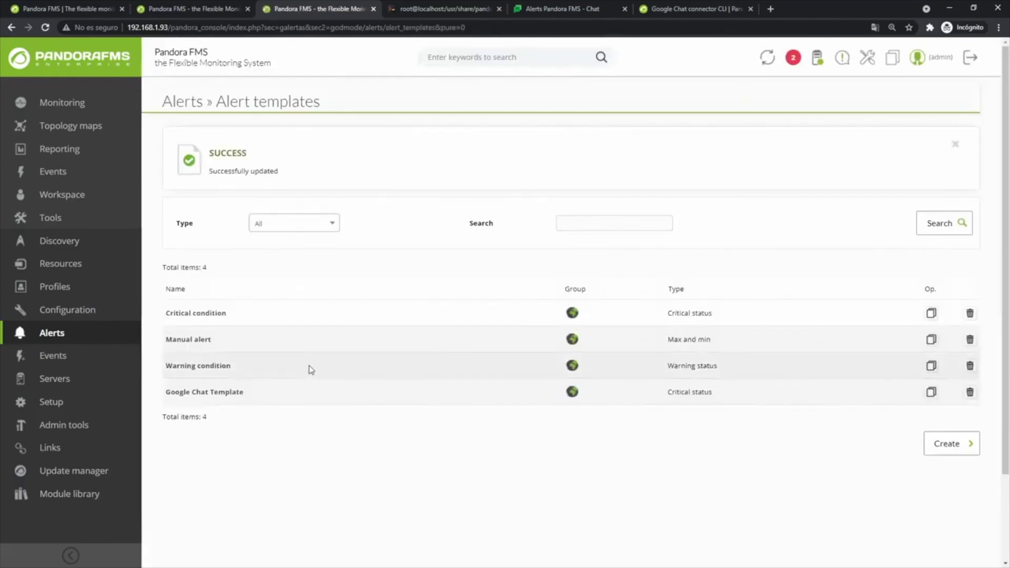
Open the agent localhost.localdomain for editing from the agent list and go to its alert configuration.
{"action": "left_click", "coordinate": [70, 73]}
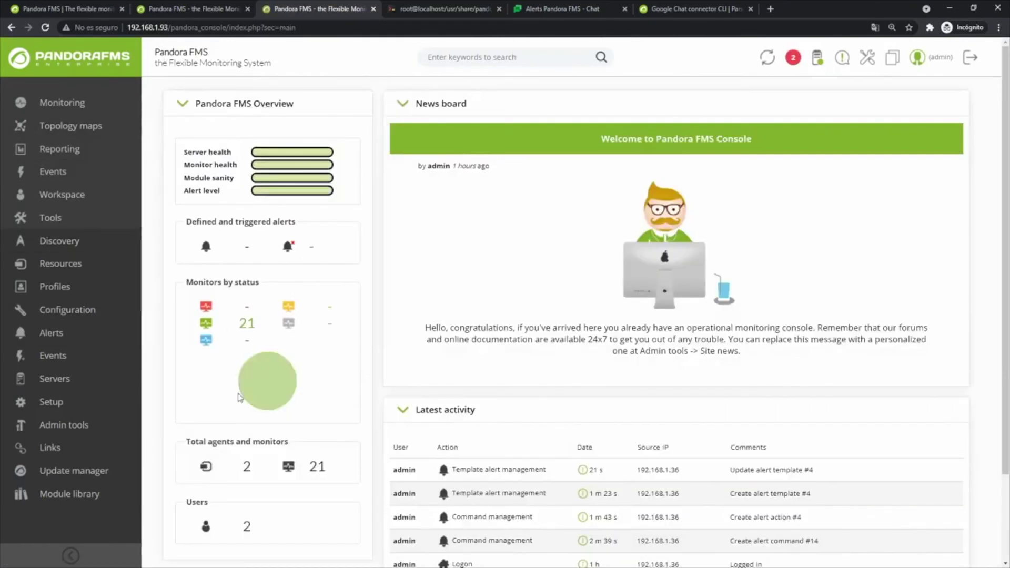
{"action": "left_click", "coordinate": [247, 466]}
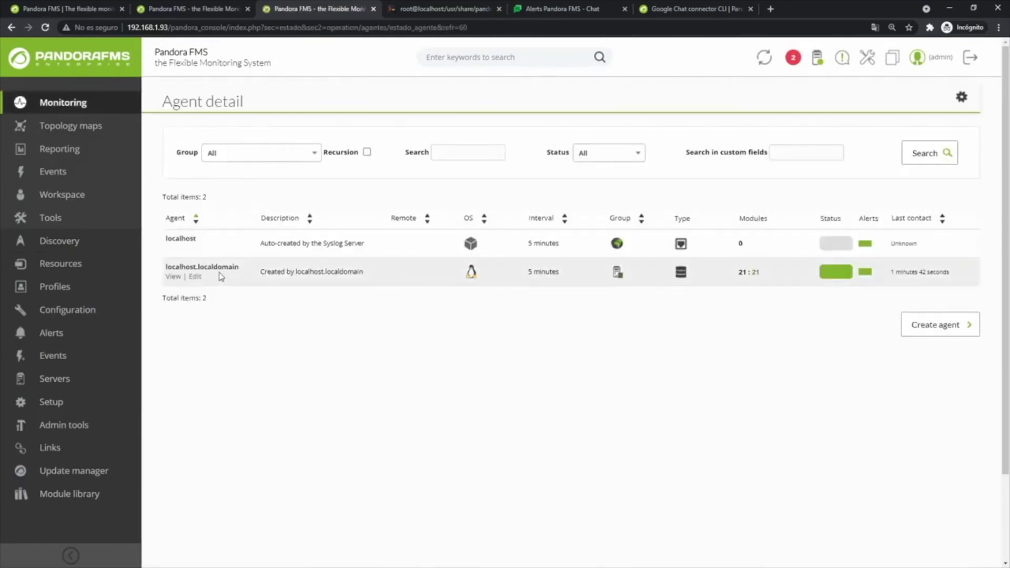
{"action": "left_click", "coordinate": [195, 277]}
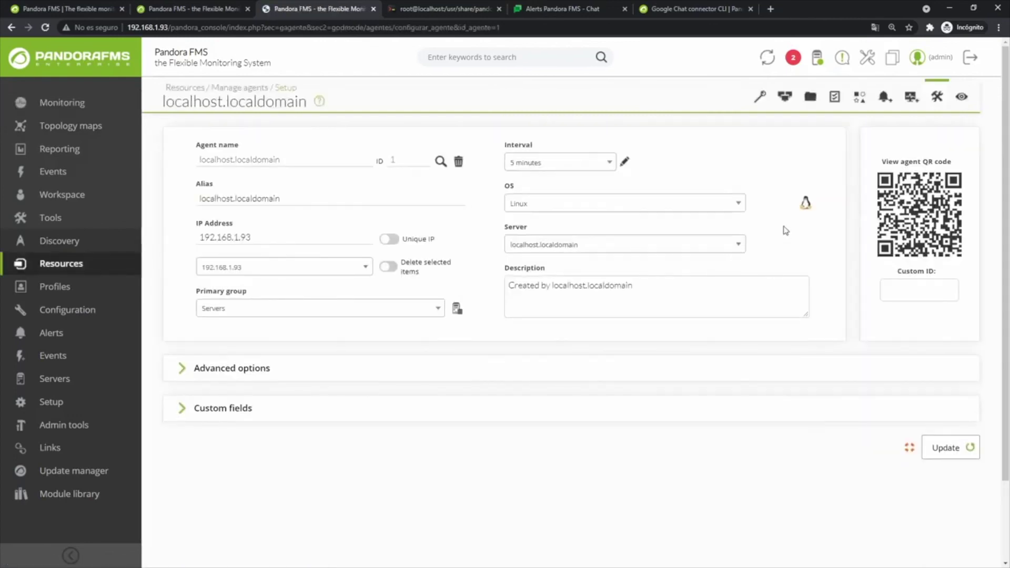
{"action": "left_click", "coordinate": [888, 98]}
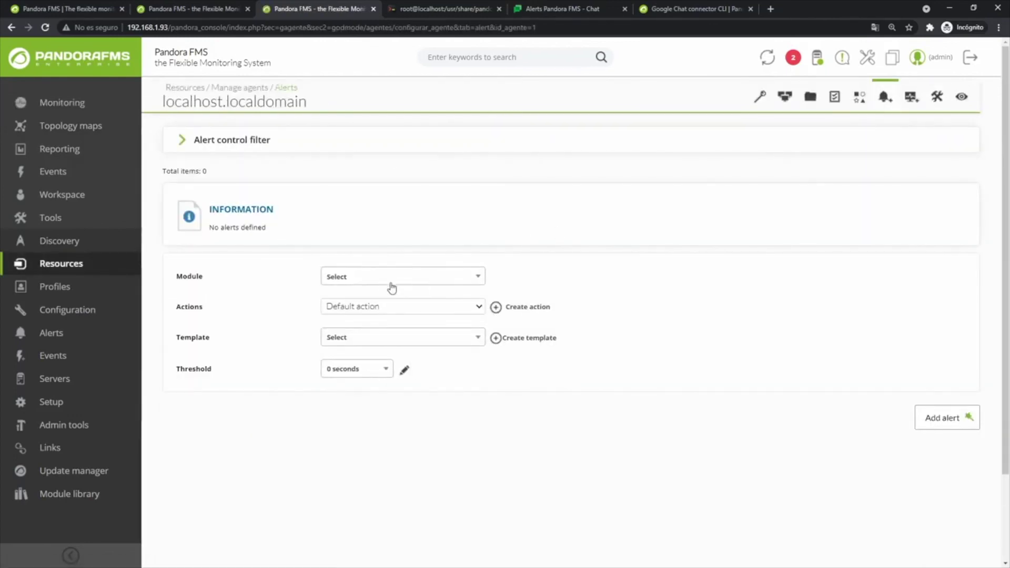
Add an alert to the Memory_Used module using Google Chat Action and Google Chat Template.
{"action": "left_click", "coordinate": [374, 275]}
{"action": "scroll", "coordinate": [372, 392], "scroll_direction": "down", "scroll_amount": 5}
{"action": "scroll", "coordinate": [387, 379], "scroll_direction": "up", "scroll_amount": 3}
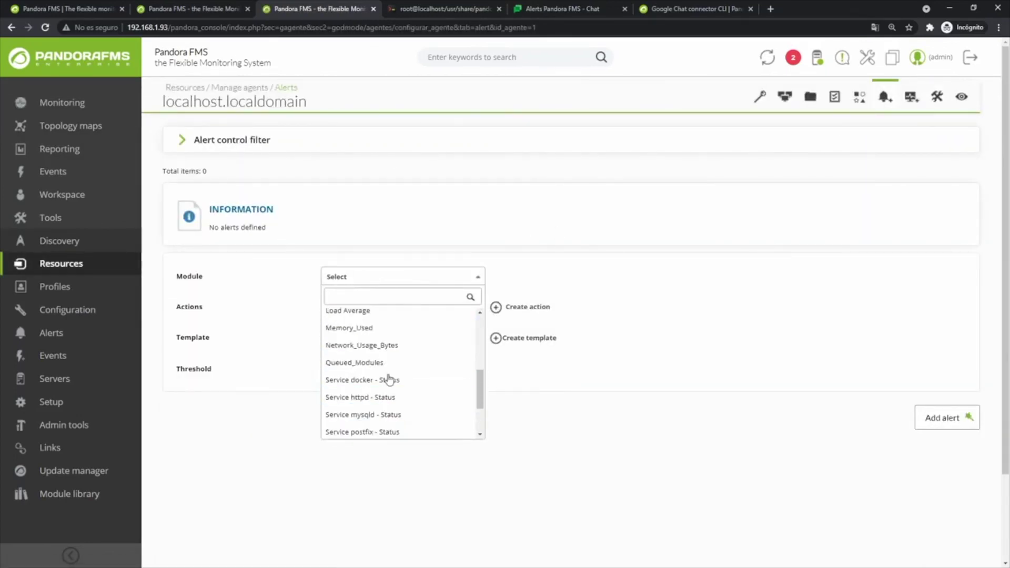
{"action": "left_click", "coordinate": [350, 345]}
{"action": "left_click", "coordinate": [351, 309]}
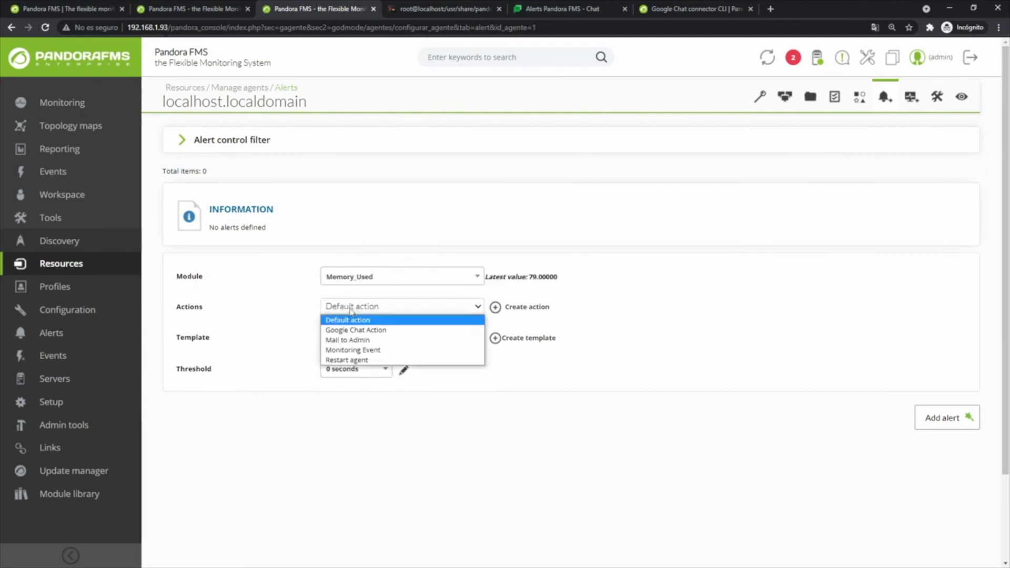
{"action": "left_click", "coordinate": [354, 331]}
{"action": "left_click", "coordinate": [352, 339]}
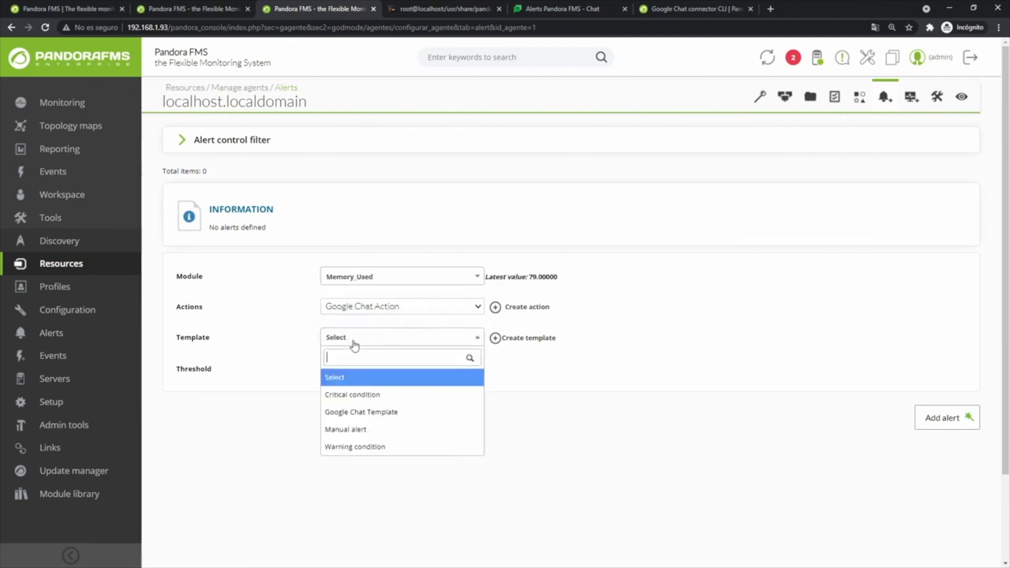
{"action": "left_click", "coordinate": [357, 415]}
{"action": "left_click", "coordinate": [942, 418]}
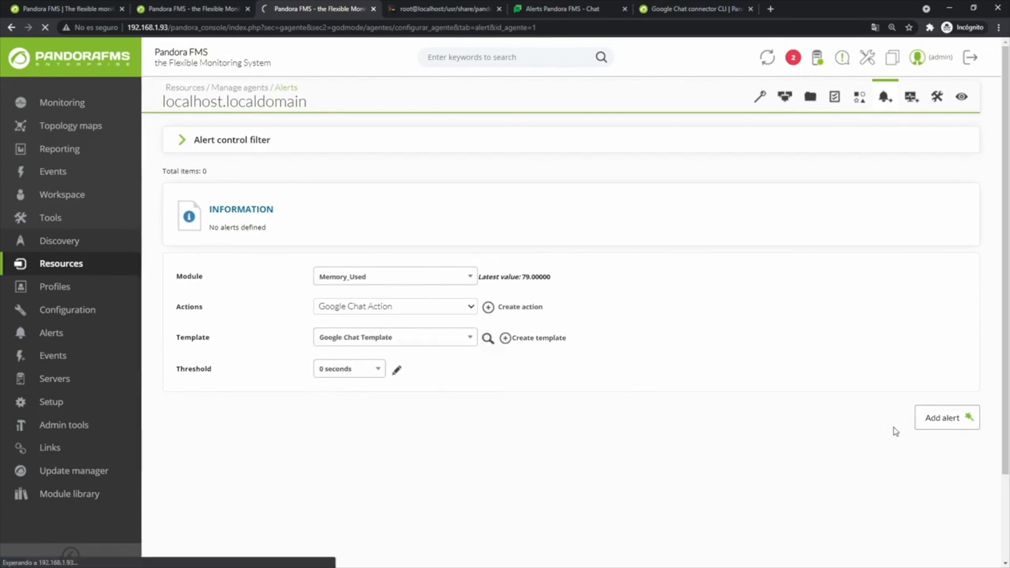
Set the Memory_Used module's minimum critical threshold to 80 and update the module.
{"action": "left_click", "coordinate": [911, 97]}
{"action": "scroll", "coordinate": [482, 318], "scroll_direction": "down", "scroll_amount": 6}
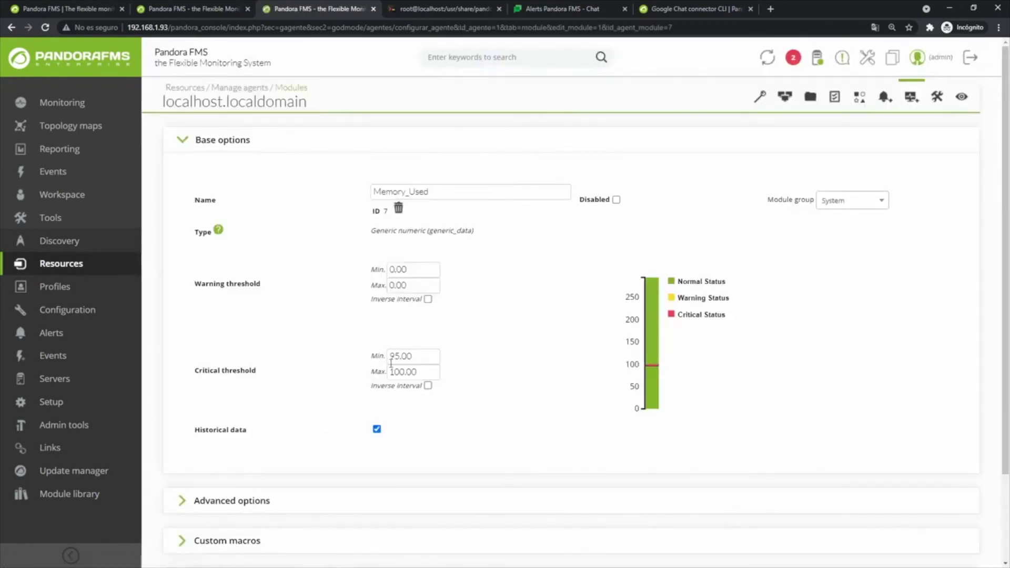
{"action": "type", "text": "80"}
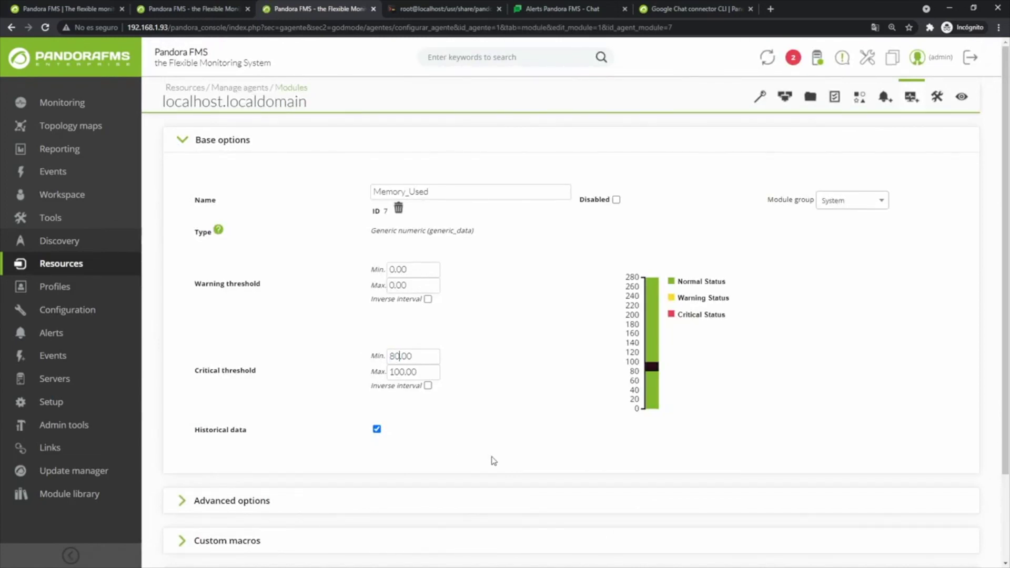
{"action": "scroll", "coordinate": [792, 425], "scroll_direction": "down", "scroll_amount": 2}
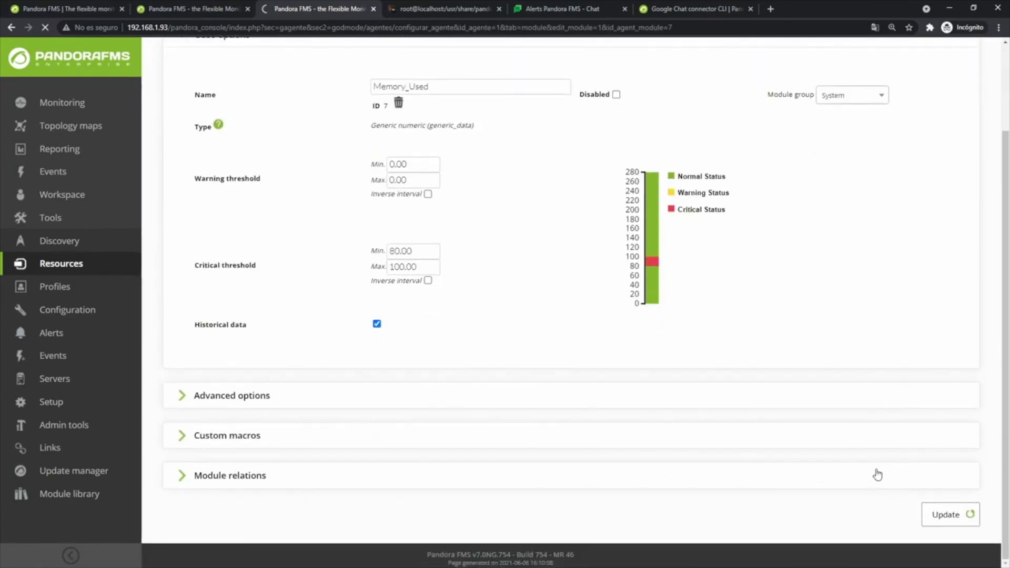
Open the agent's main view and check its module status summary and the status of Memory_Used in the module list.
{"action": "left_click", "coordinate": [958, 105]}
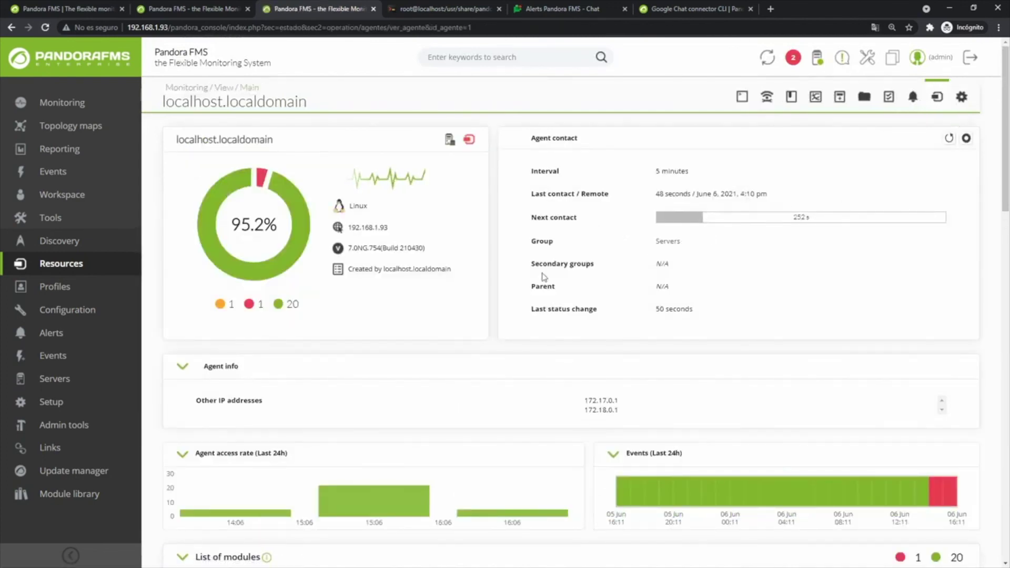
{"action": "triple_click", "coordinate": [249, 311]}
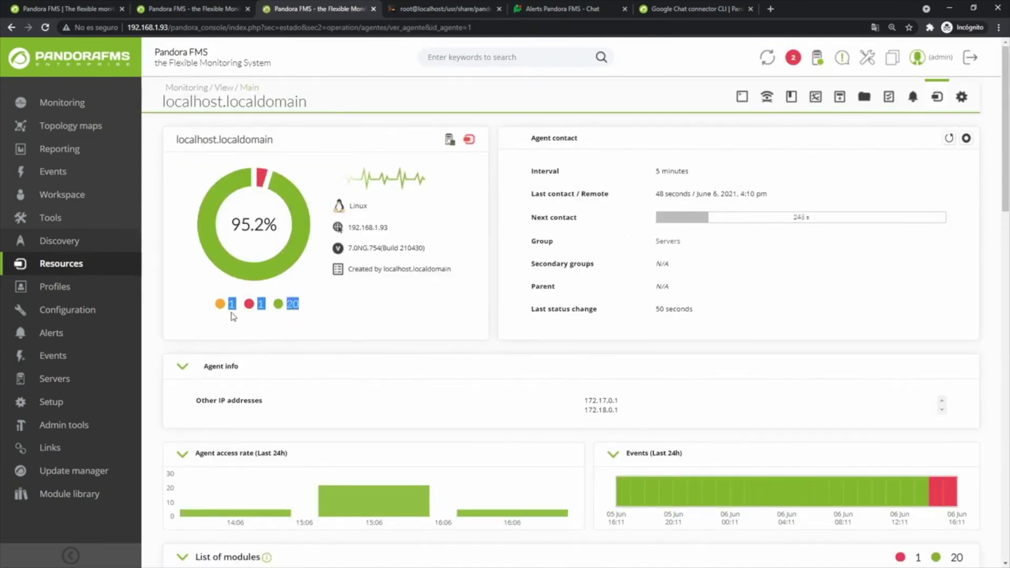
{"action": "left_click", "coordinate": [424, 367]}
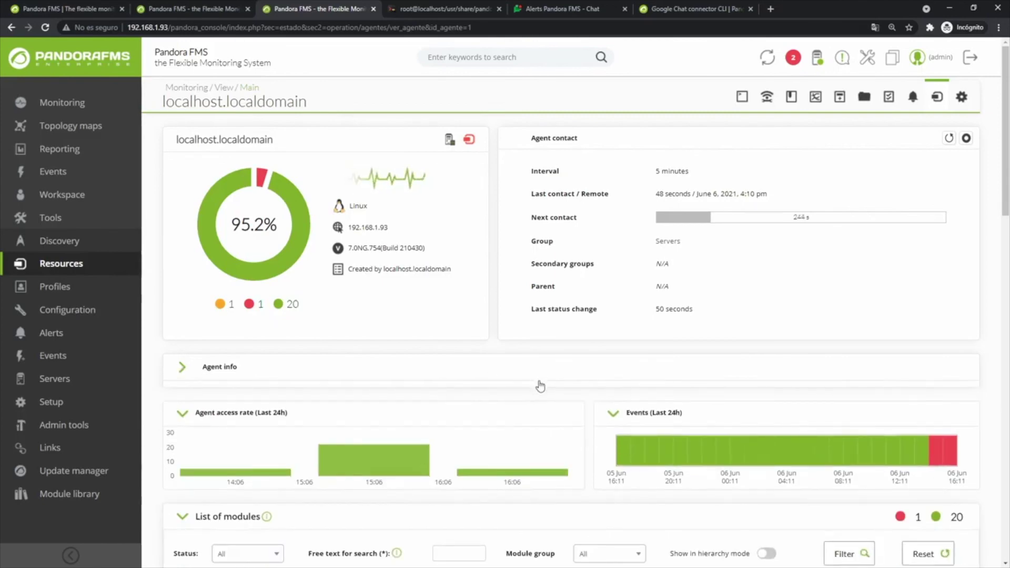
{"action": "left_click", "coordinate": [452, 368]}
{"action": "scroll", "coordinate": [597, 397], "scroll_direction": "down", "scroll_amount": 8}
{"action": "scroll", "coordinate": [597, 389], "scroll_direction": "down", "scroll_amount": 5}
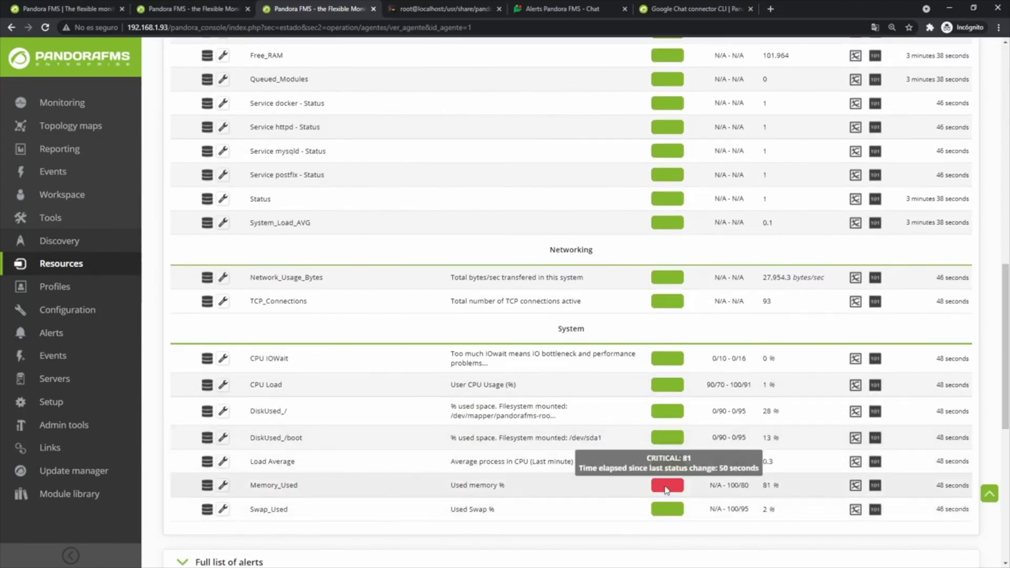
Check when the Memory_Used alert was last triggered in the agent's full list of alerts.
{"action": "scroll", "coordinate": [624, 494], "scroll_direction": "down", "scroll_amount": 8}
{"action": "left_click_drag", "start_coordinate": [784, 247], "coordinate": [859, 252]}
{"action": "left_click", "coordinate": [860, 272]}
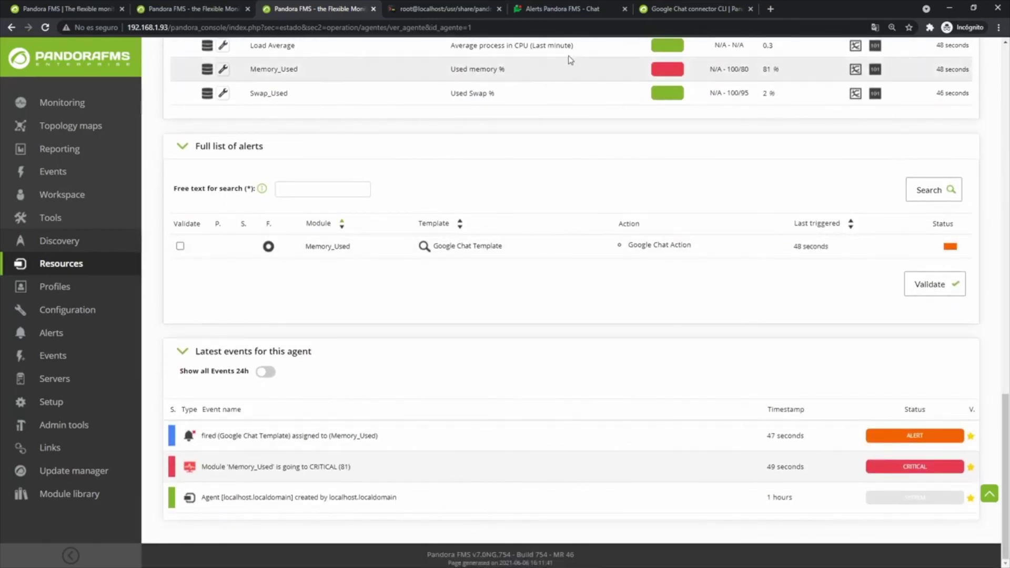
Switch to the Alerts Pandora FMS room in Google Chat, examine the new alert's timestamp, module name and data, and return to the agent's main view.
{"action": "left_click", "coordinate": [542, 8]}
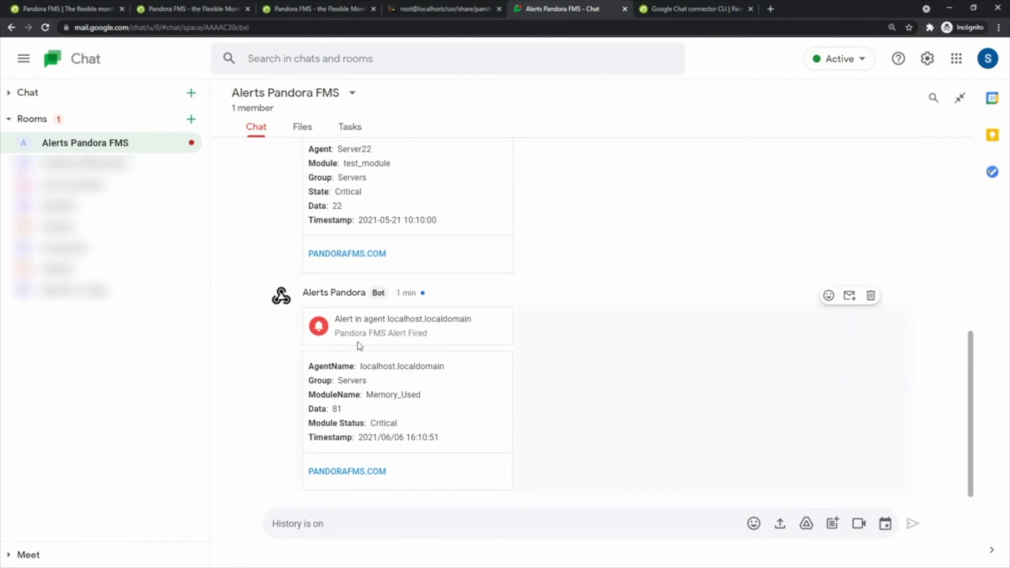
{"action": "left_click_drag", "start_coordinate": [304, 291], "coordinate": [399, 435]}
{"action": "left_click", "coordinate": [470, 443]}
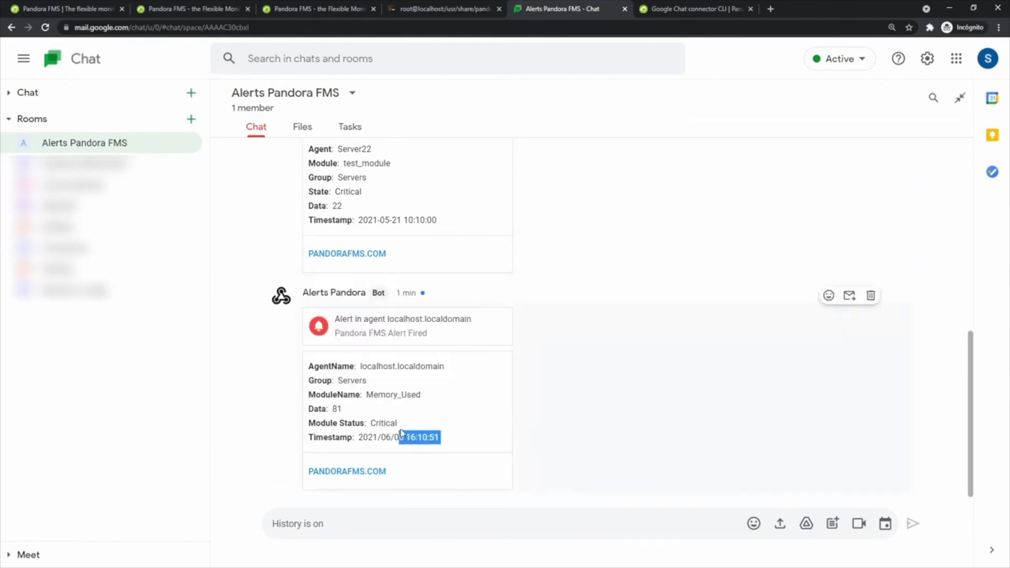
{"action": "left_click_drag", "start_coordinate": [363, 396], "coordinate": [423, 396]}
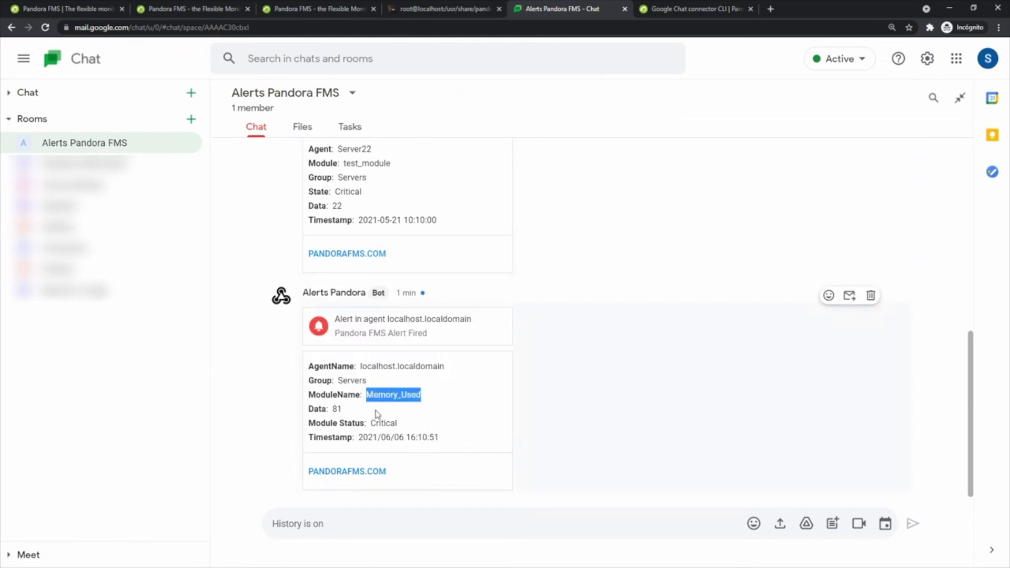
{"action": "left_click_drag", "start_coordinate": [334, 410], "coordinate": [351, 414]}
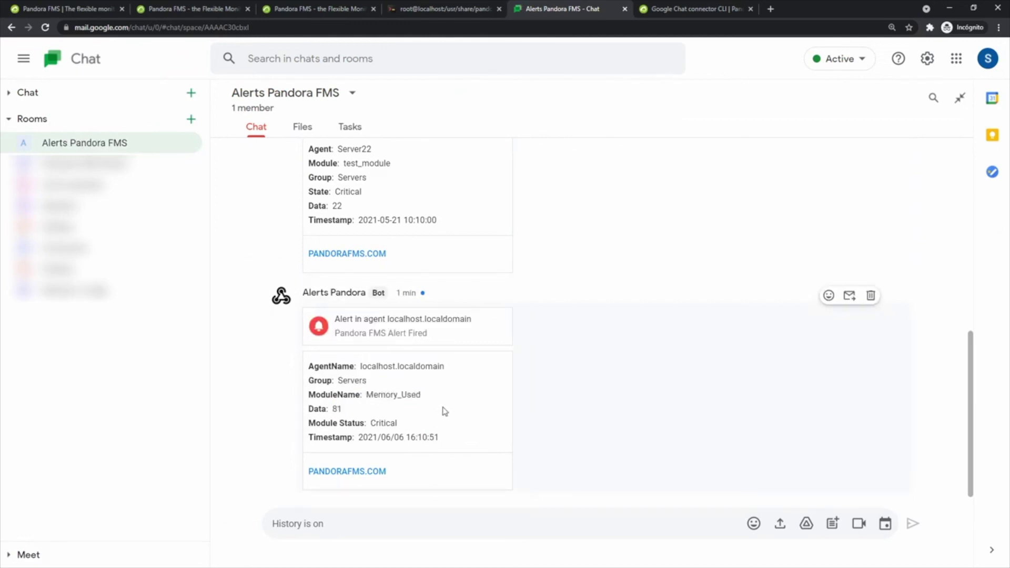
{"action": "scroll", "coordinate": [653, 374], "scroll_direction": "up", "scroll_amount": 10}
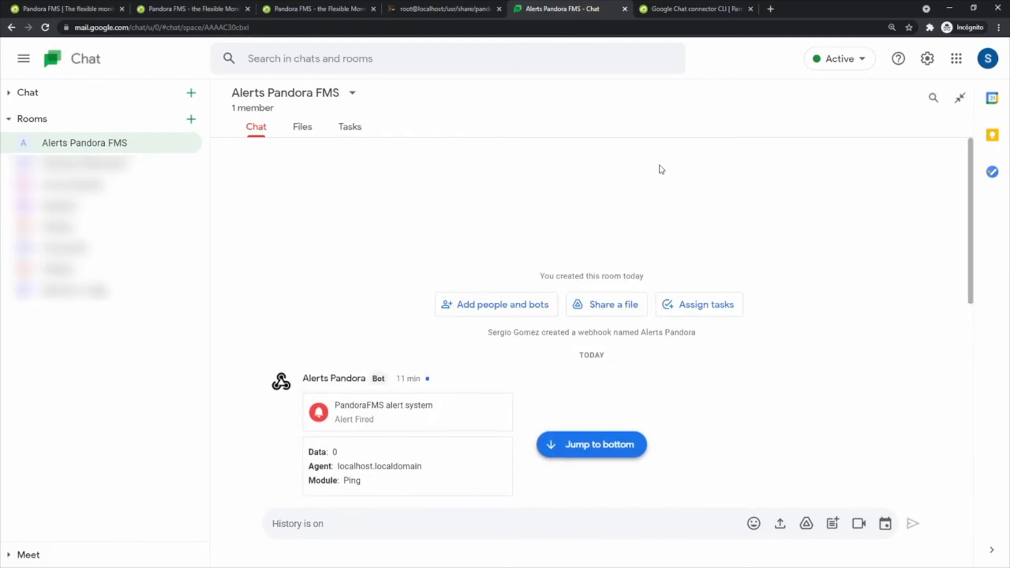
{"action": "left_click", "coordinate": [321, 9]}
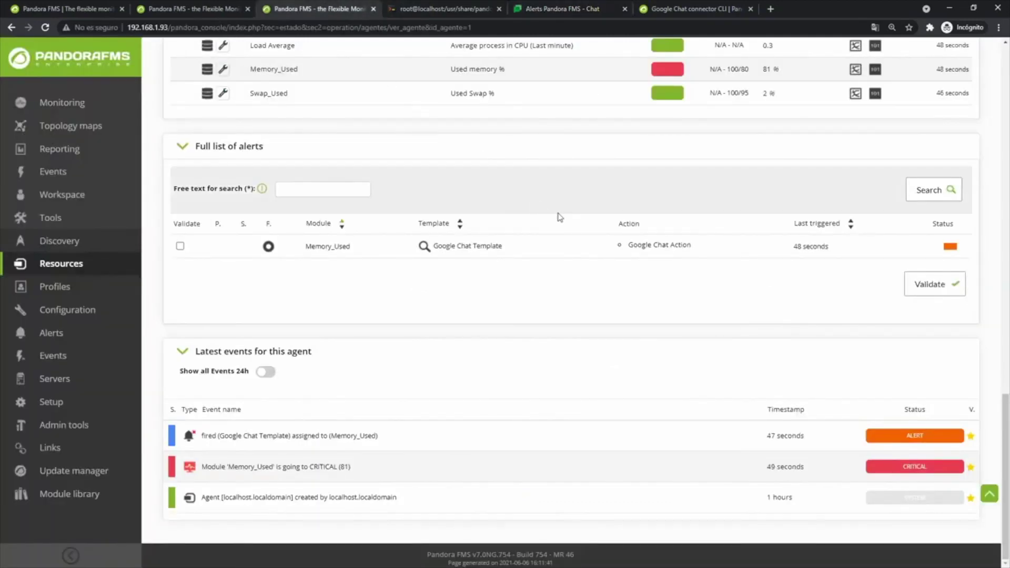
{"action": "scroll", "coordinate": [559, 217], "scroll_direction": "up", "scroll_amount": 15}
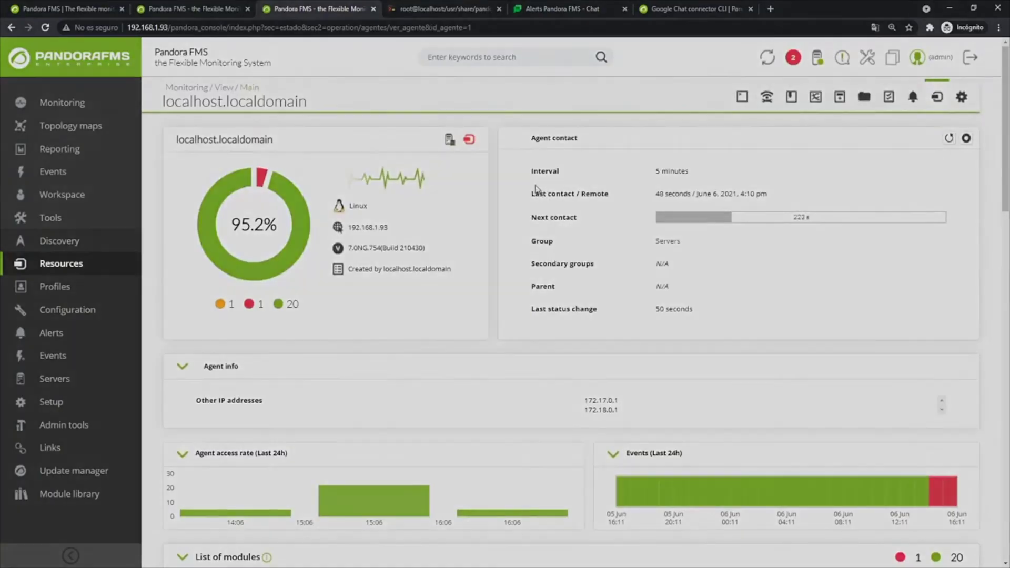